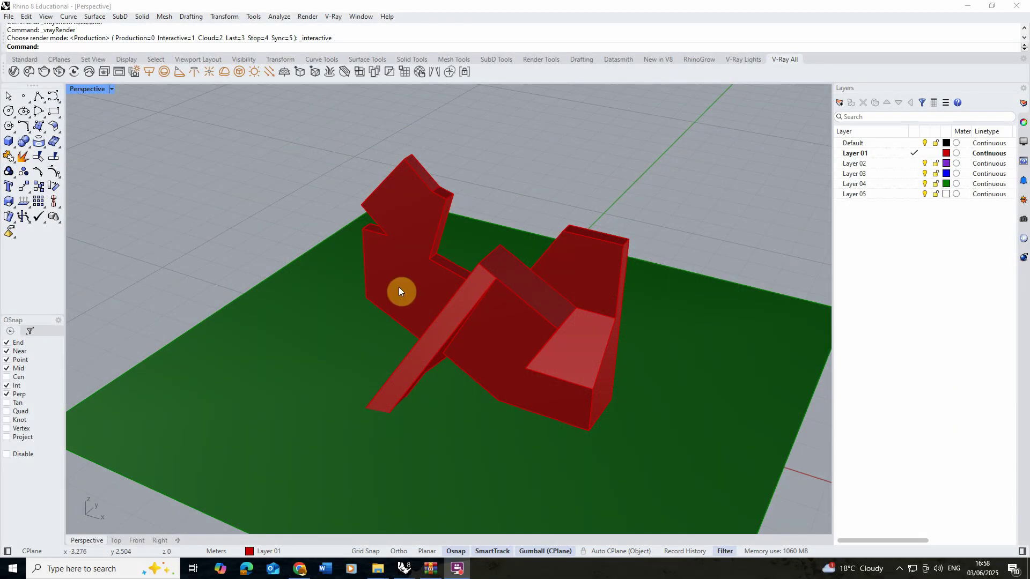
Preview the untextured model with an interactive V-Ray render, stop the render and minimize the frame buffer
{"action": "mouse_move", "coordinate": [434, 325]}
{"action": "right_mouse_down"}
{"action": "mouse_move", "coordinate": [420, 323]}
{"action": "mouse_move", "coordinate": [429, 323]}
{"action": "right_mouse_up"}
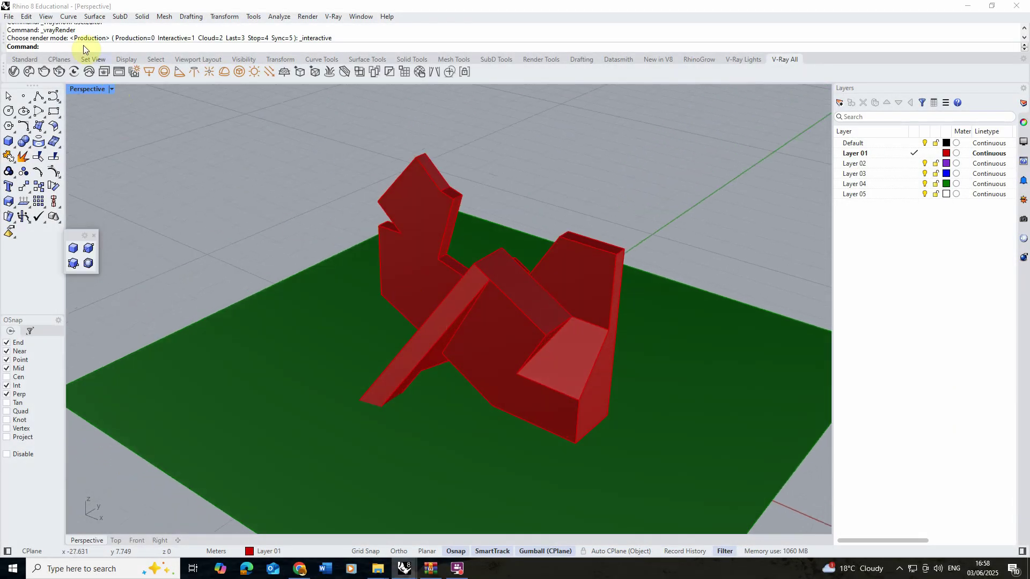
{"action": "left_click", "coordinate": [117, 72]}
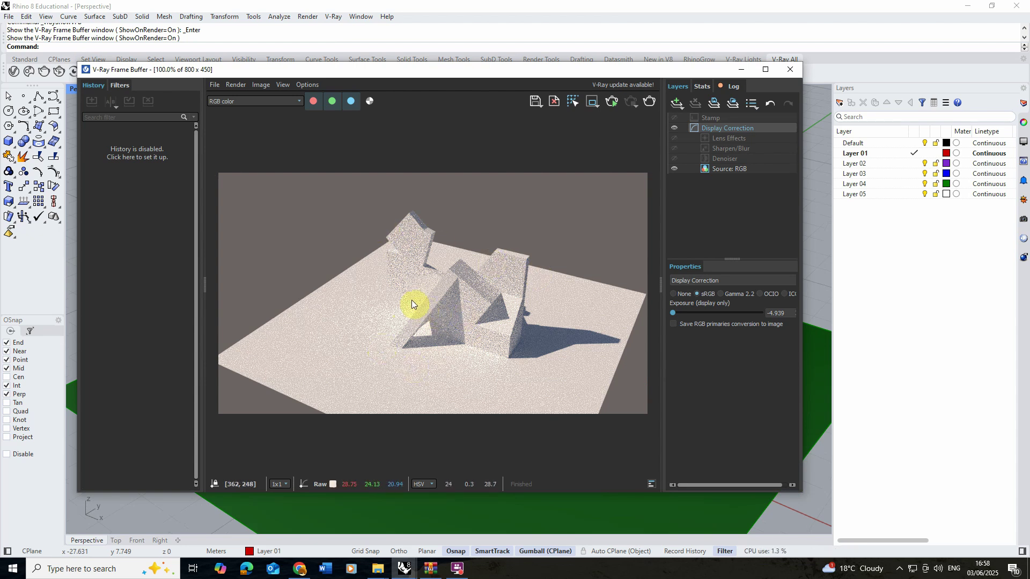
{"action": "left_click", "coordinate": [607, 103]}
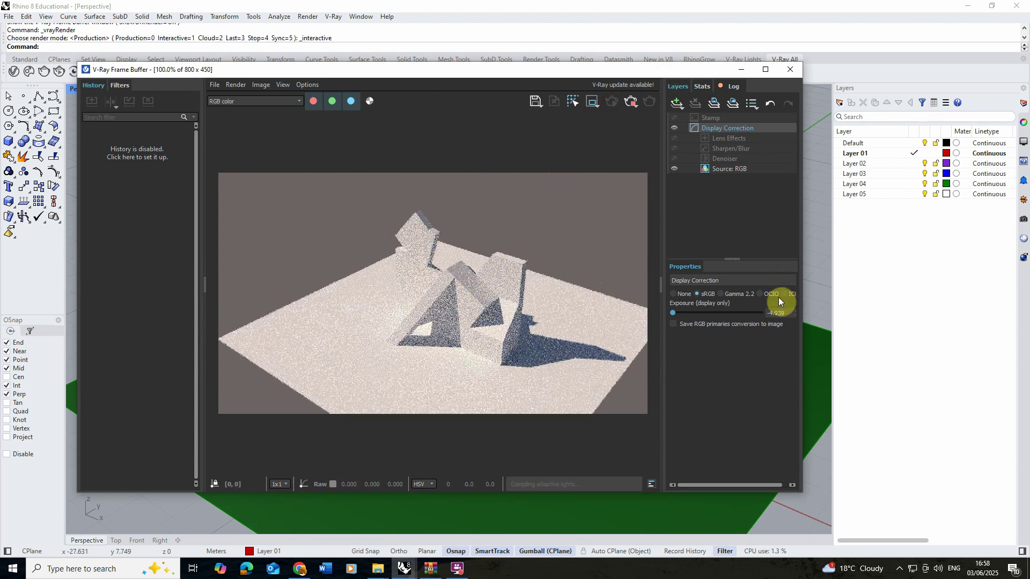
{"action": "right_click_drag", "start_coordinate": [819, 327], "coordinate": [805, 309]}
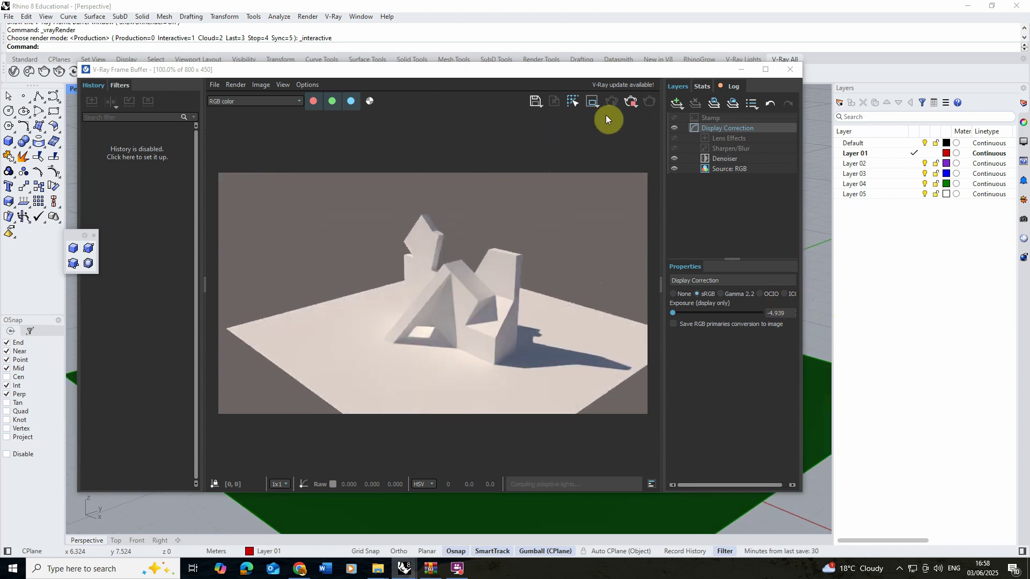
{"action": "left_click", "coordinate": [632, 101]}
{"action": "left_click", "coordinate": [741, 69]}
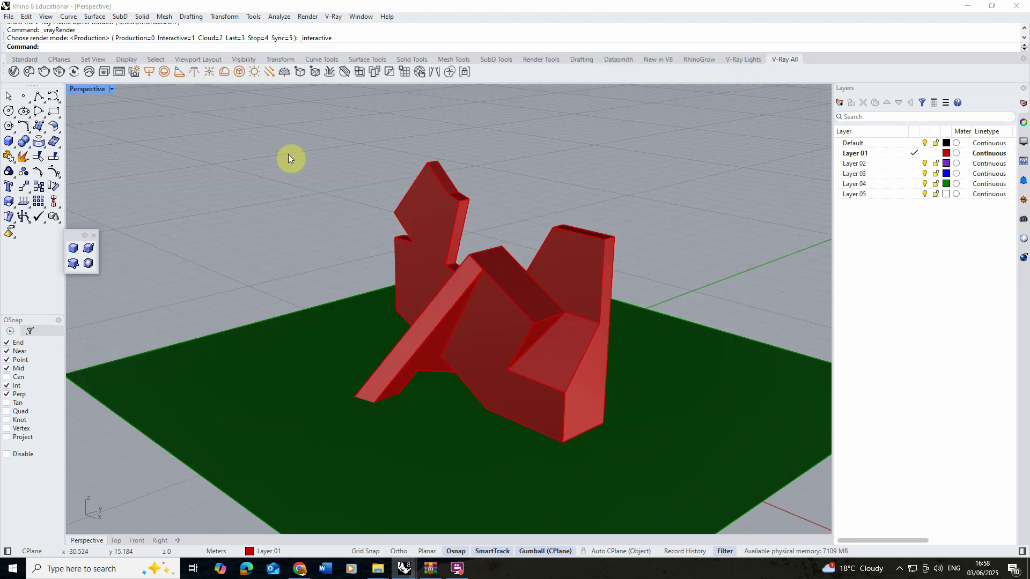
Create a generic V-Ray material and rename it Concrete
{"action": "left_click", "coordinate": [16, 75]}
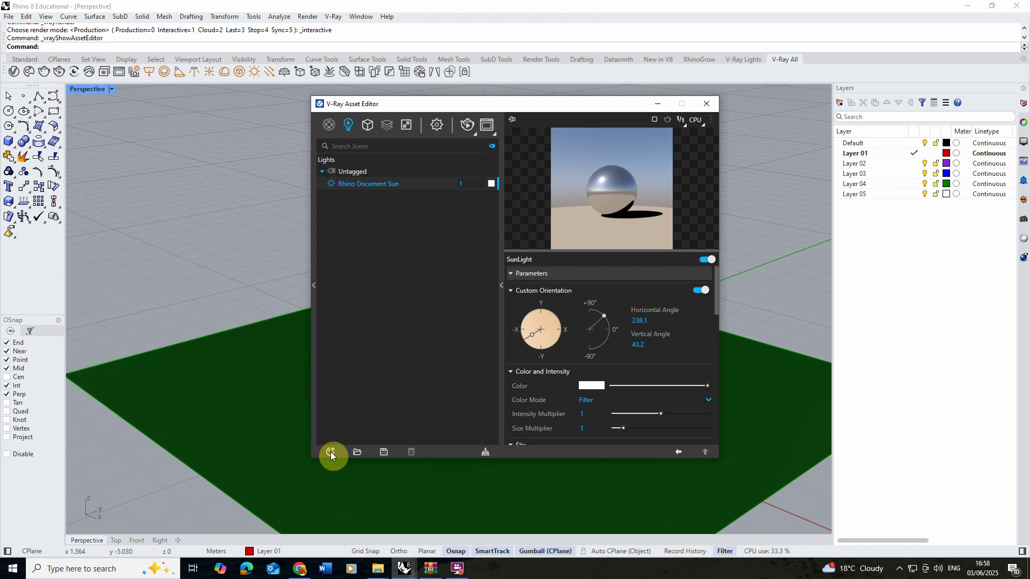
{"action": "left_click", "coordinate": [330, 452]}
{"action": "mouse_move", "coordinate": [349, 440]}
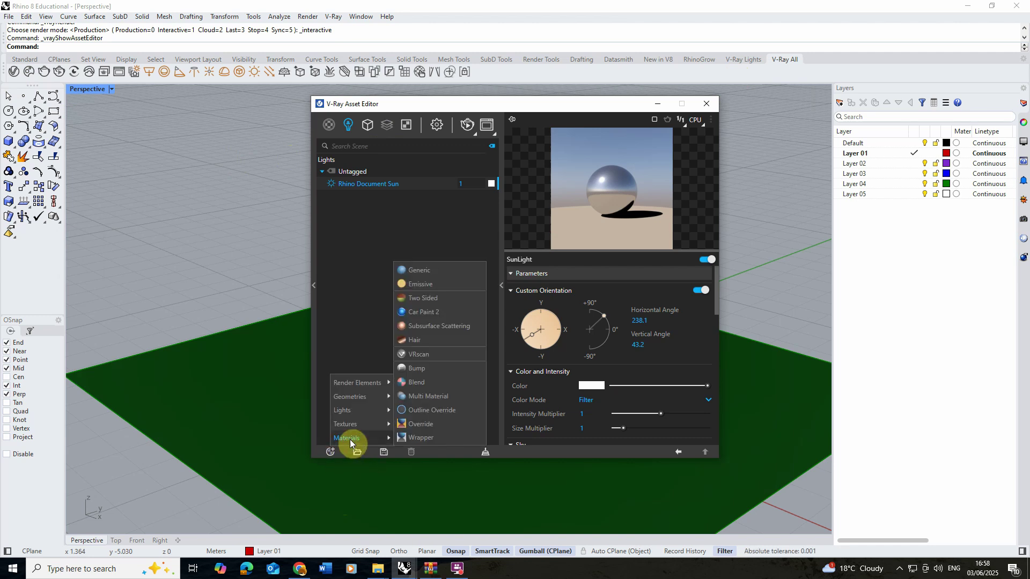
{"action": "left_click", "coordinate": [419, 271]}
{"action": "left_click", "coordinate": [348, 184]}
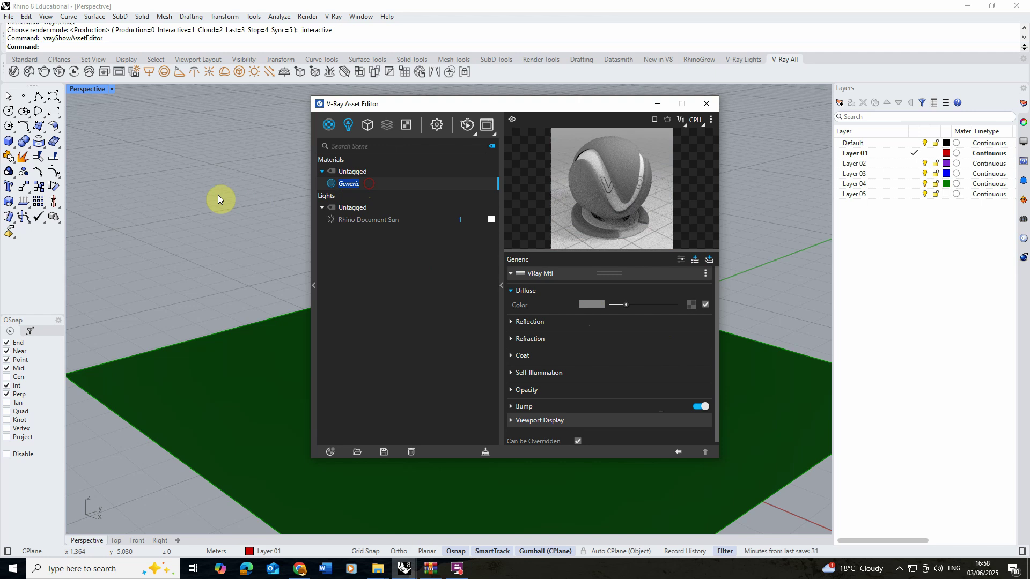
{"action": "type", "text": "Concrete"}
{"action": "key", "text": "Return"}
Assign the Concrete material to the red polysurface and minimize the asset editor
{"action": "left_click_drag", "start_coordinate": [414, 105], "coordinate": [676, 144]}
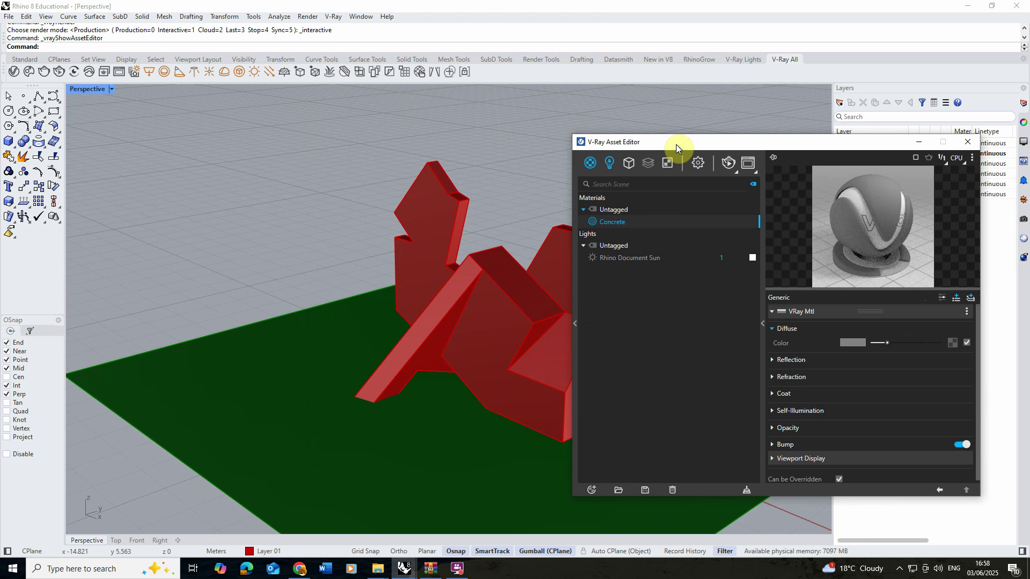
{"action": "left_click", "coordinate": [444, 313]}
{"action": "left_click", "coordinate": [637, 224]}
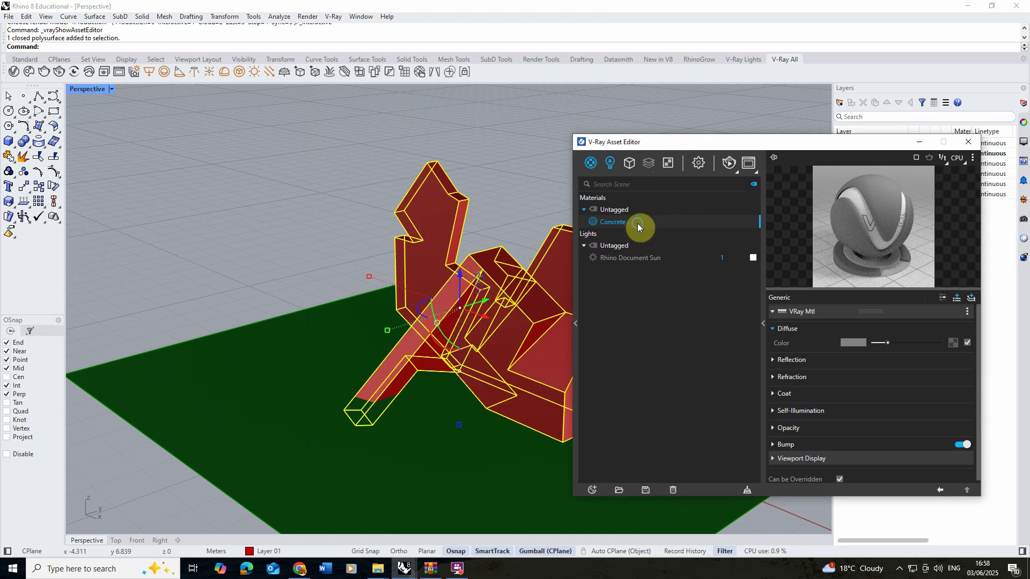
{"action": "right_click", "coordinate": [637, 224]}
{"action": "left_click", "coordinate": [661, 245]}
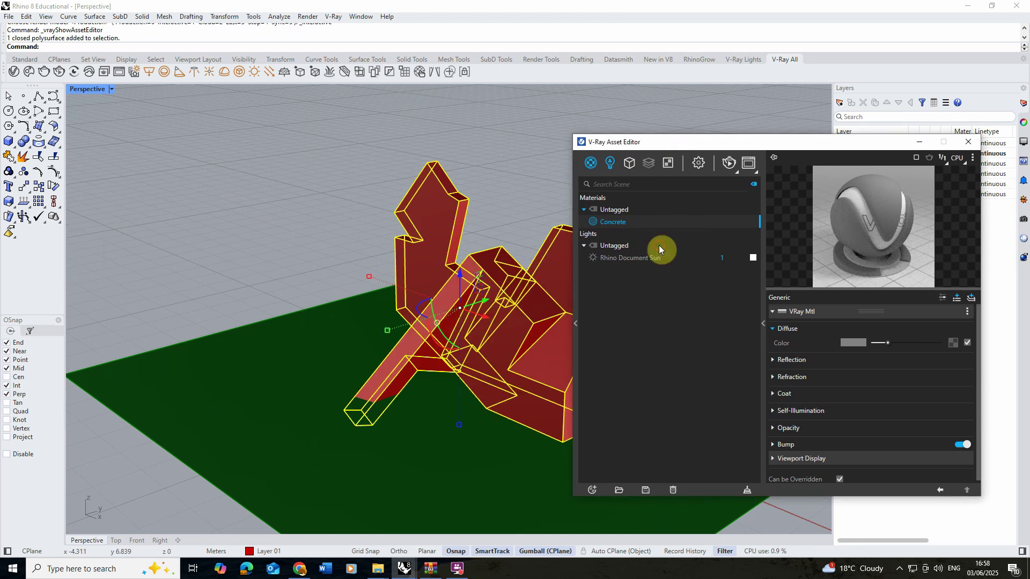
{"action": "left_click_drag", "start_coordinate": [665, 141], "coordinate": [378, 140]}
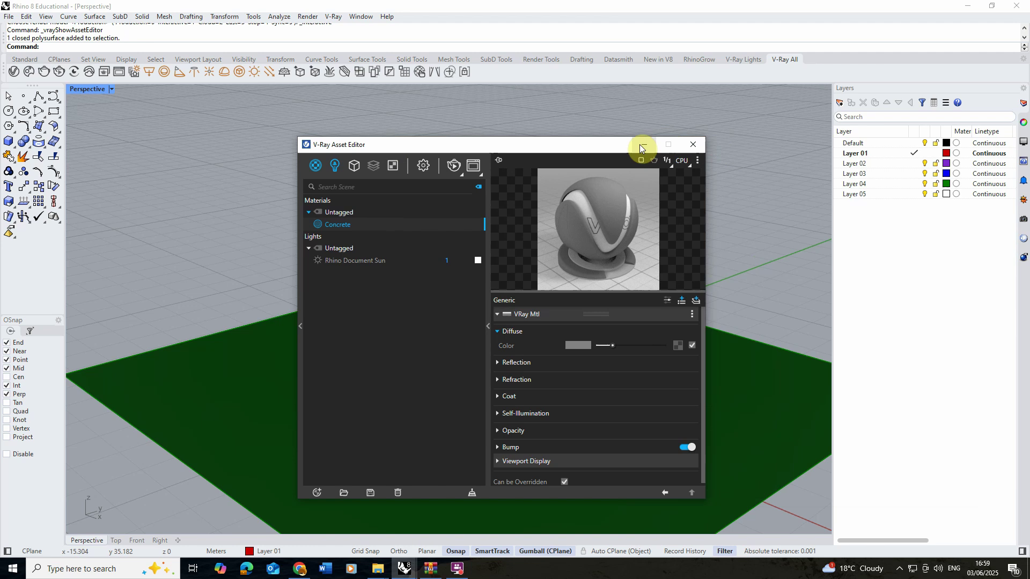
{"action": "left_click", "coordinate": [644, 144]}
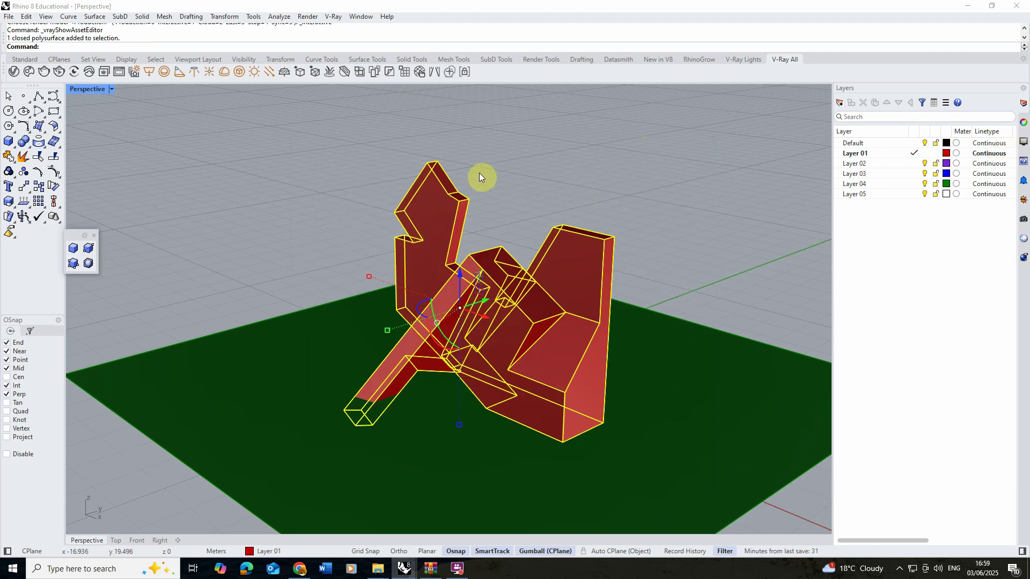
Apply capped box texture mapping around the red polysurface, with a box about 8.15 by 8.32 m and 6.54 m high
{"action": "left_click", "coordinate": [1023, 127]}
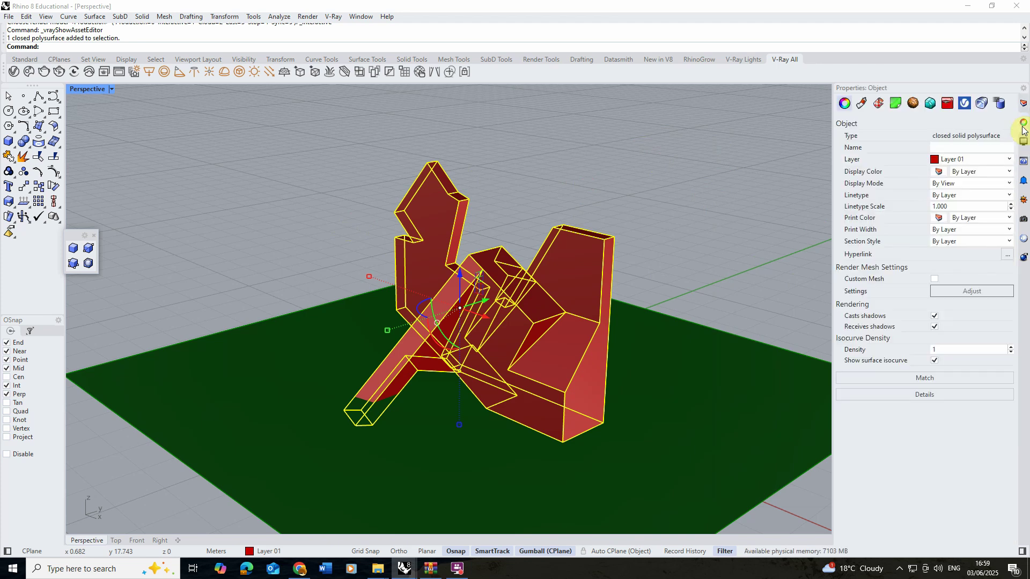
{"action": "left_click", "coordinate": [879, 104]}
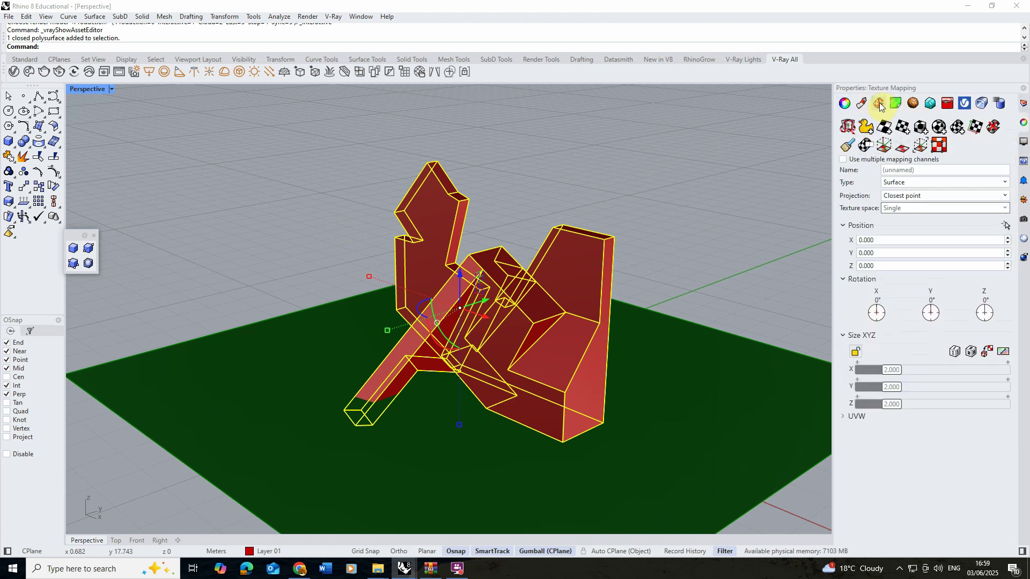
{"action": "left_click", "coordinate": [919, 133]}
{"action": "right_click_drag", "start_coordinate": [425, 356], "coordinate": [305, 394]}
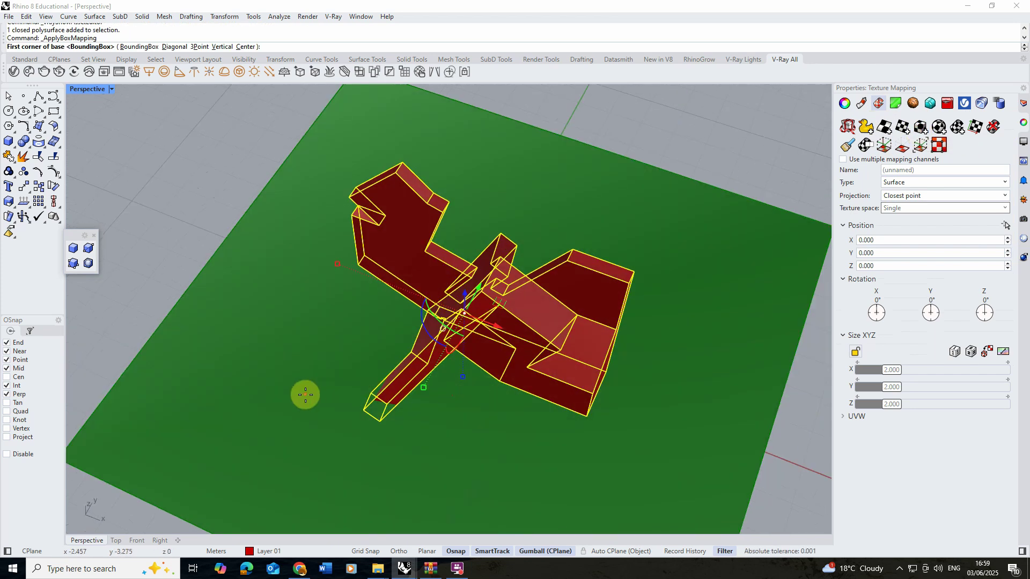
{"action": "left_click", "coordinate": [263, 390]}
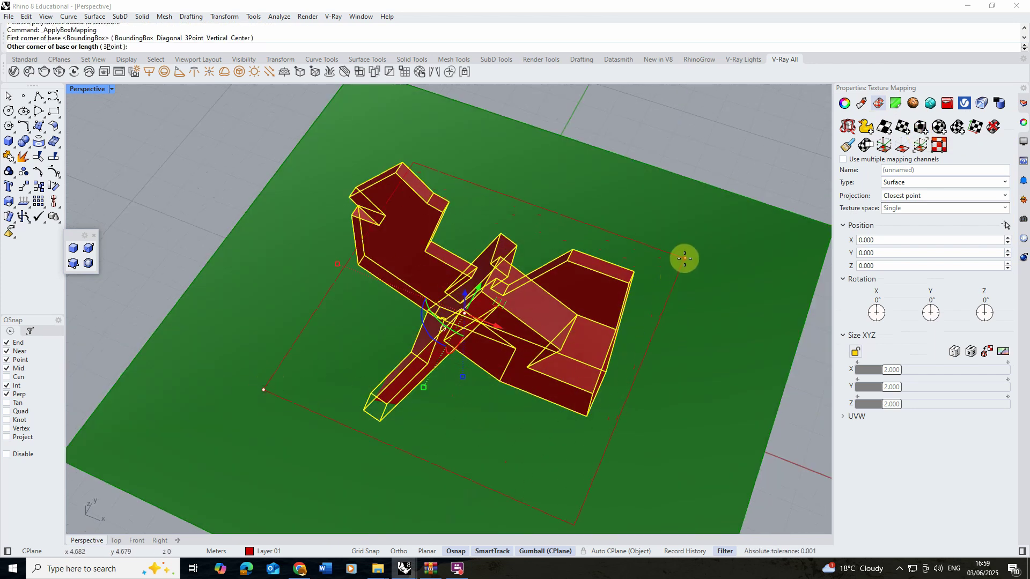
{"action": "left_click", "coordinate": [682, 256]}
{"action": "right_click_drag", "start_coordinate": [646, 301], "coordinate": [611, 225]}
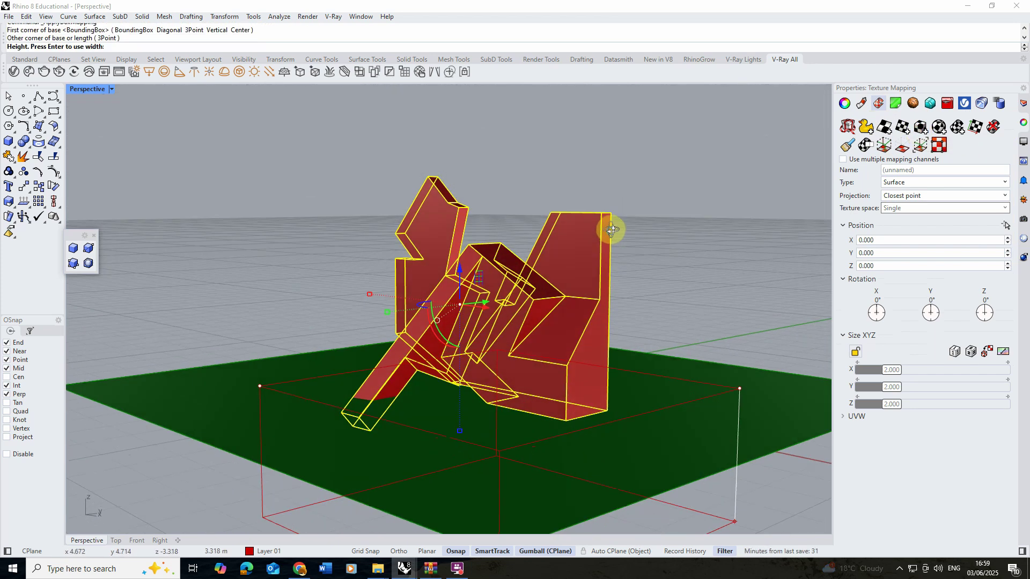
{"action": "left_click", "coordinate": [570, 115]}
{"action": "key", "text": "Return"}
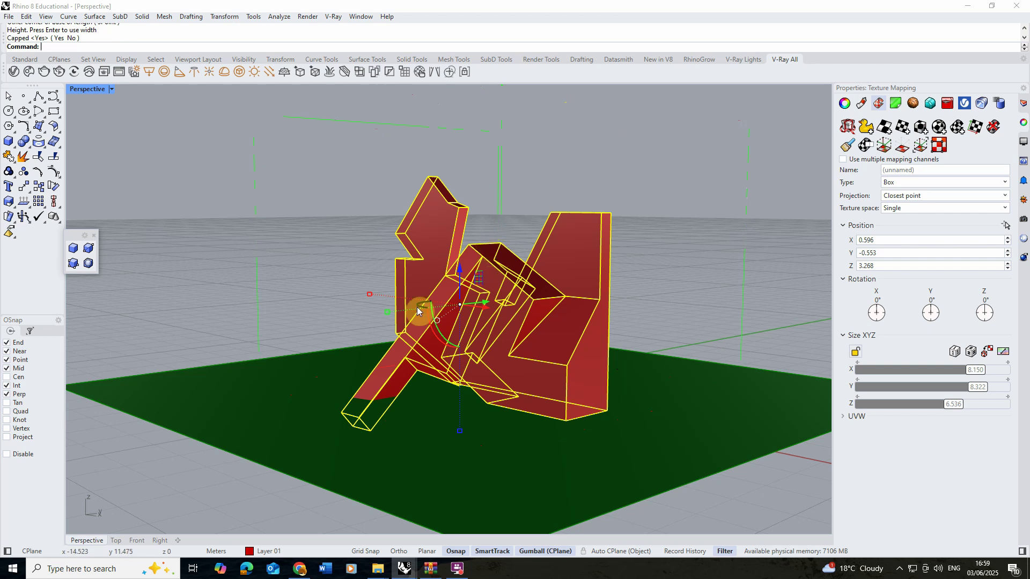
{"action": "right_click_drag", "start_coordinate": [389, 322], "coordinate": [416, 337]}
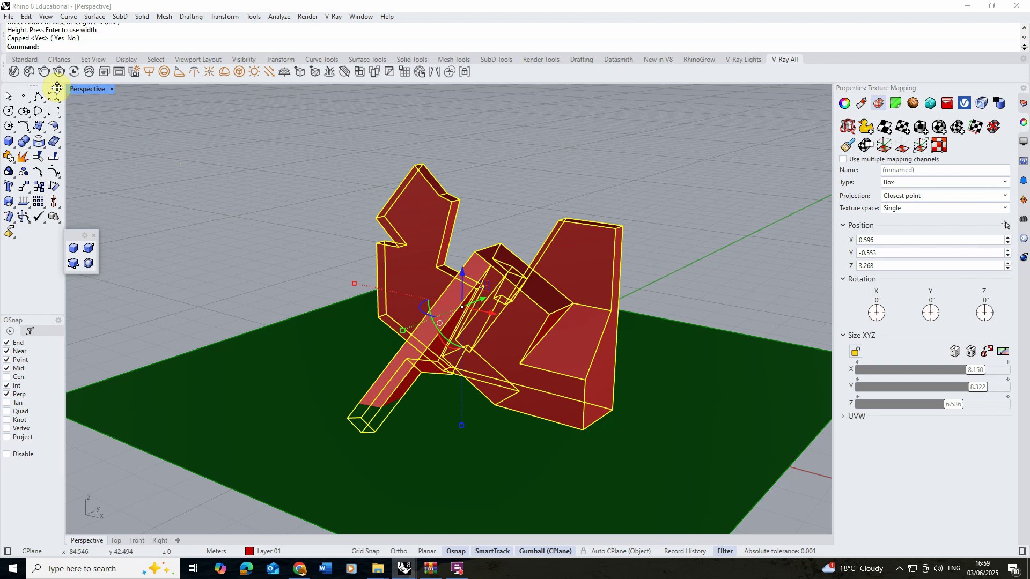
Darken the Concrete material's diffuse color slightly and start an interactive render
{"action": "left_click", "coordinate": [14, 73]}
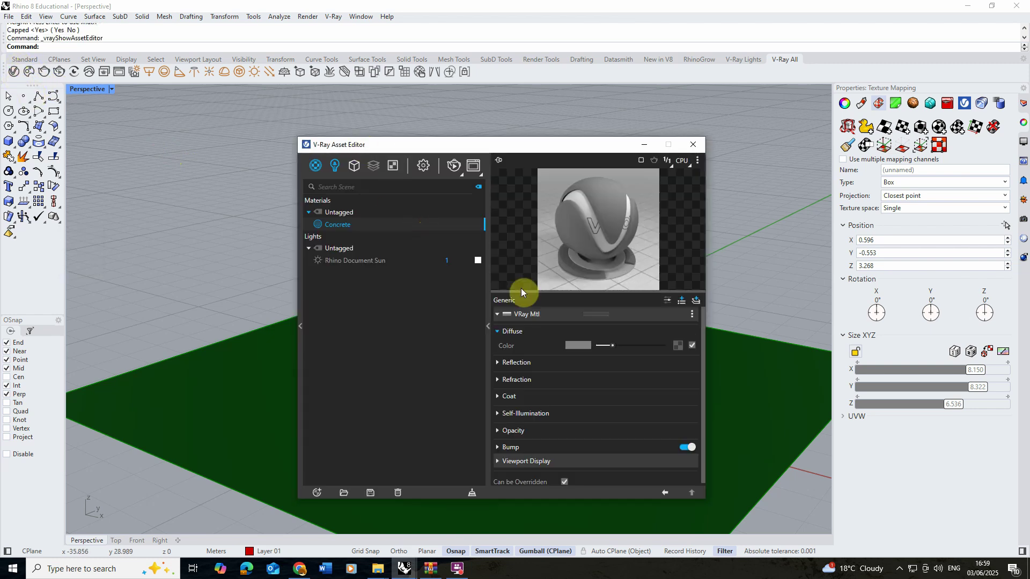
{"action": "left_click_drag", "start_coordinate": [616, 345], "coordinate": [604, 346]}
{"action": "left_click", "coordinate": [474, 165]}
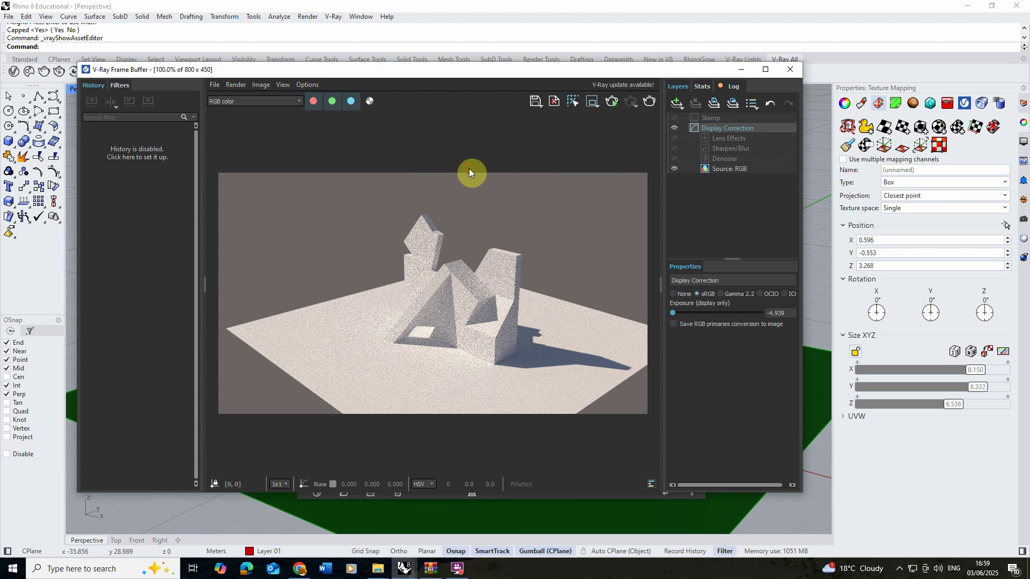
{"action": "left_click", "coordinate": [613, 105]}
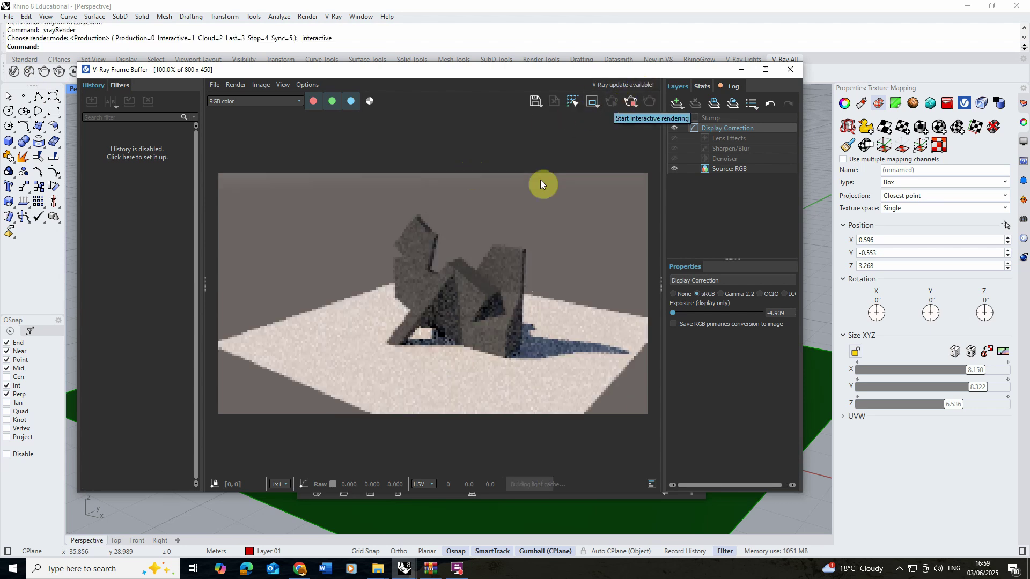
Collapse the frame buffer's side panels, narrow it, and arrange it beside the asset editor so both are visible
{"action": "left_click_drag", "start_coordinate": [453, 72], "coordinate": [527, 73]}
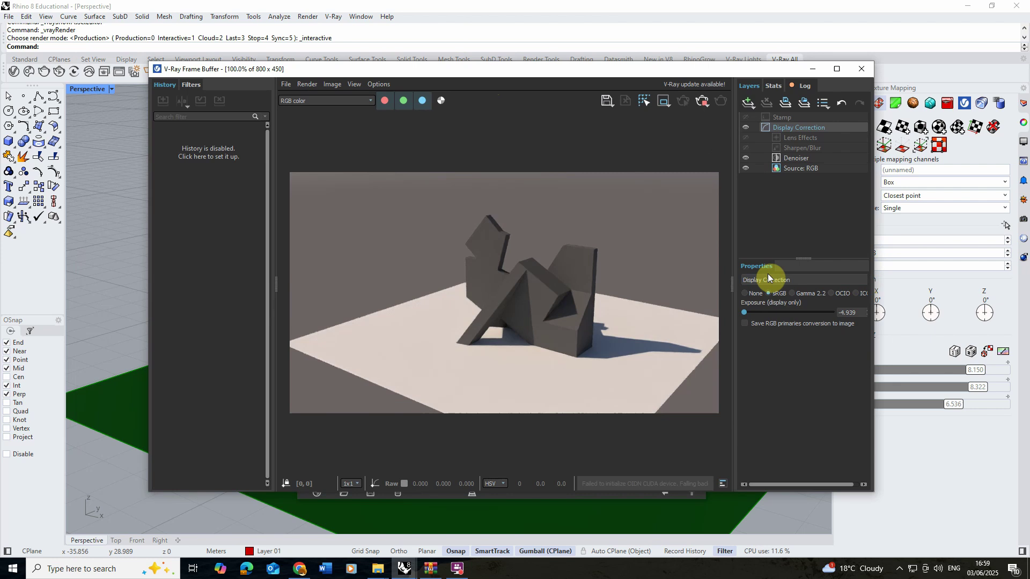
{"action": "left_click_drag", "start_coordinate": [733, 281], "coordinate": [855, 283]}
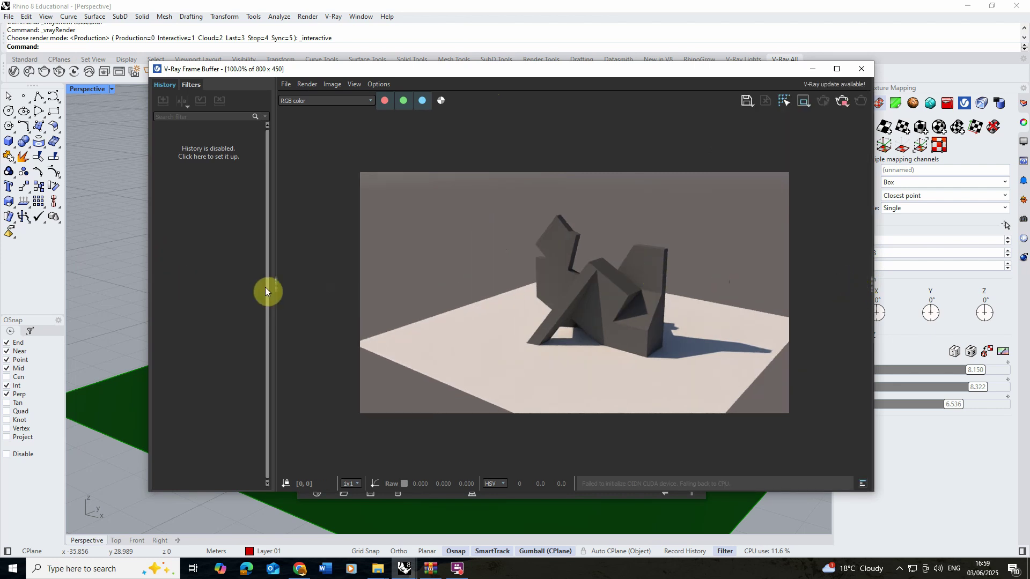
{"action": "left_click_drag", "start_coordinate": [278, 285], "coordinate": [215, 219]}
{"action": "left_click_drag", "start_coordinate": [301, 71], "coordinate": [497, 88]}
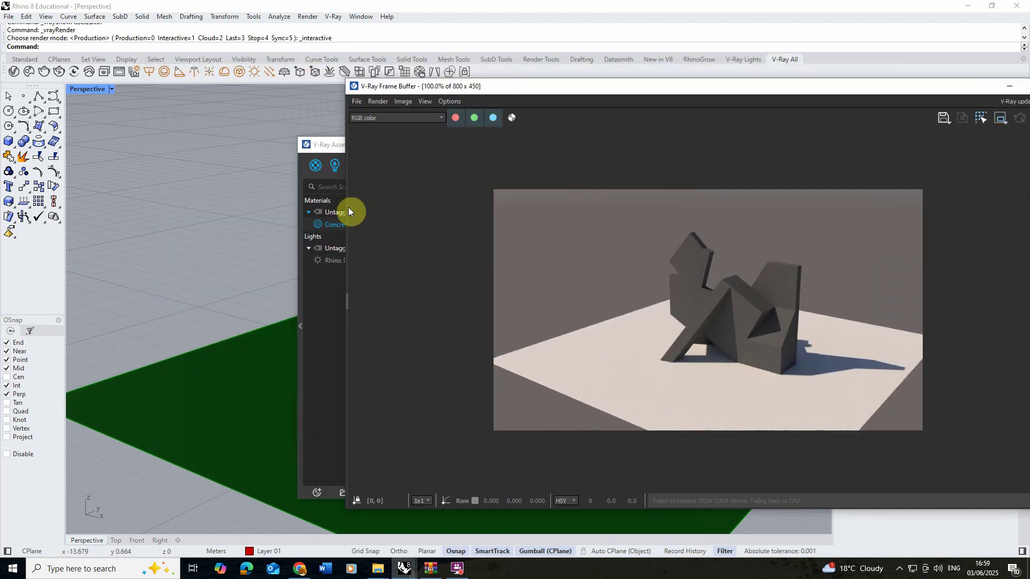
{"action": "left_click_drag", "start_coordinate": [346, 194], "coordinate": [638, 193]}
{"action": "left_click_drag", "start_coordinate": [634, 303], "coordinate": [343, 298]}
{"action": "left_click_drag", "start_coordinate": [352, 145], "coordinate": [666, 148]}
{"action": "left_click_drag", "start_coordinate": [791, 97], "coordinate": [646, 83]}
{"action": "left_click_drag", "start_coordinate": [467, 149], "coordinate": [270, 96]}
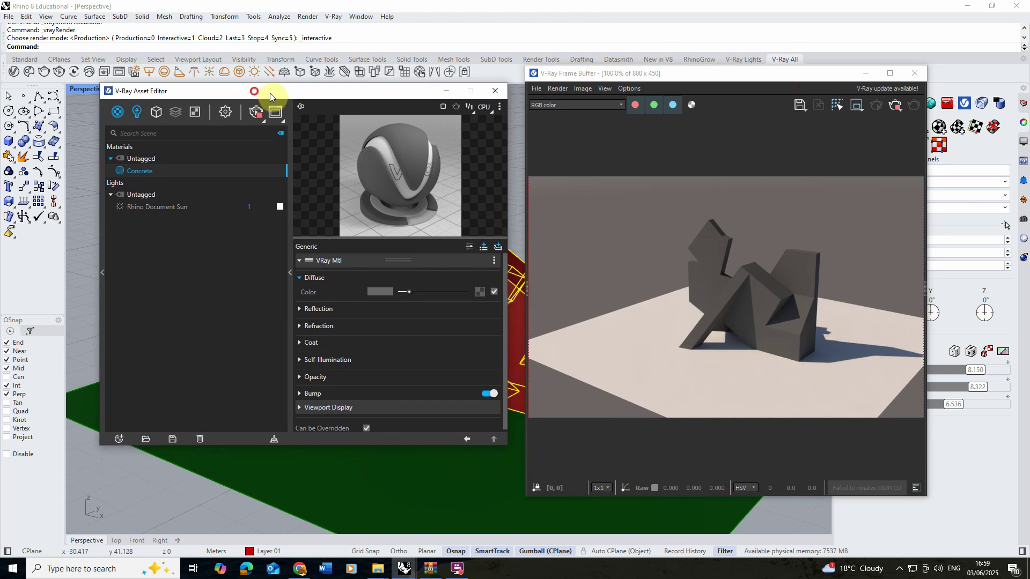
Load the Subtle-Grunge-Texture-1-Seamless image as a bitmap in Concrete's diffuse color and return to the material's settings
{"action": "left_click", "coordinate": [480, 294]}
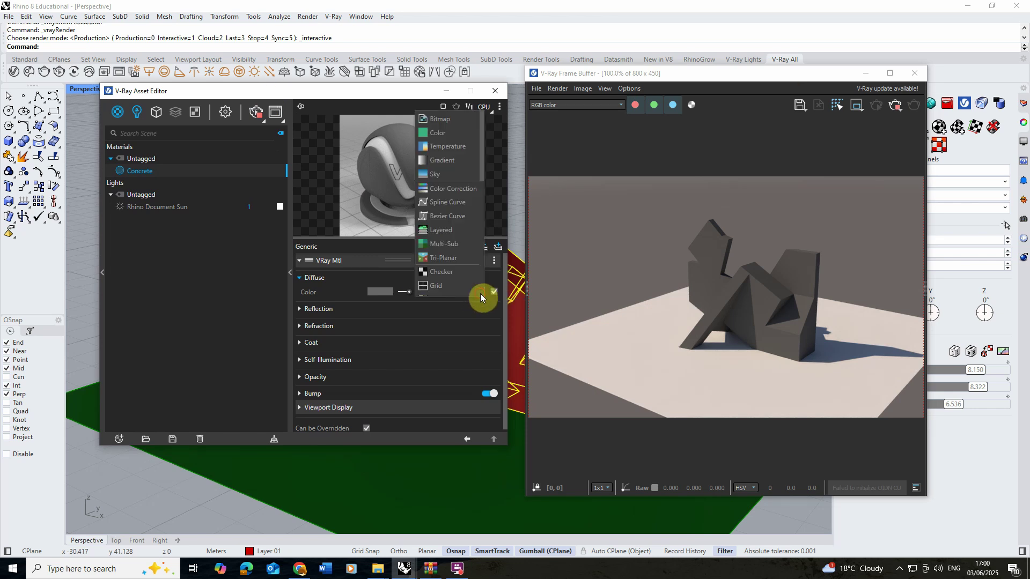
{"action": "left_click", "coordinate": [444, 120]}
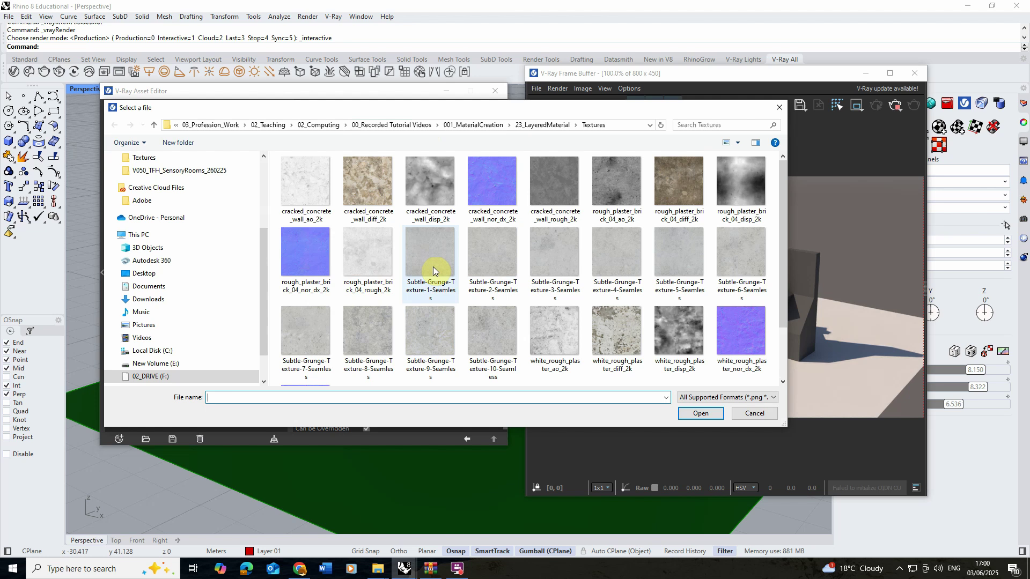
{"action": "left_click", "coordinate": [434, 261]}
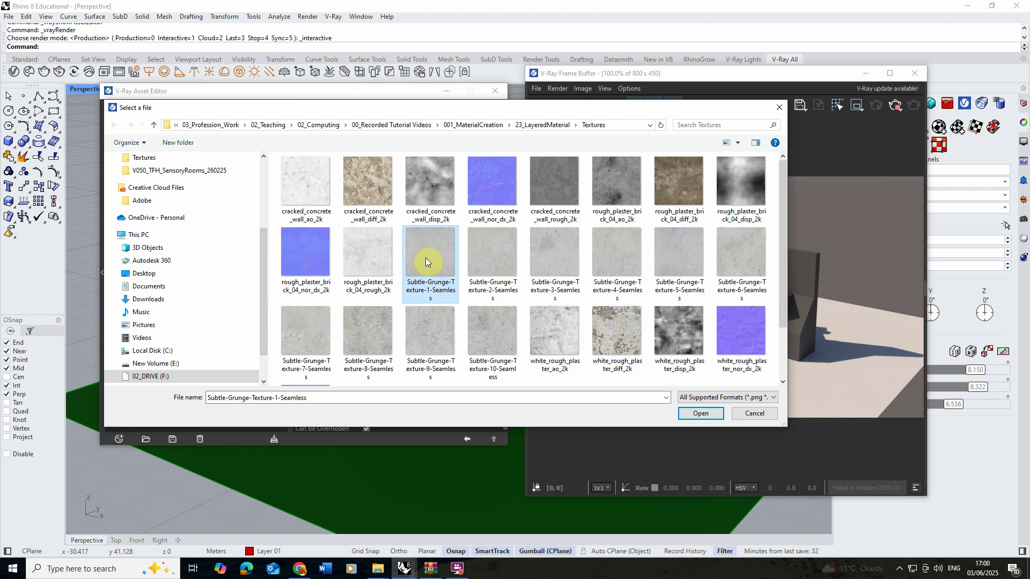
{"action": "left_click", "coordinate": [693, 413]}
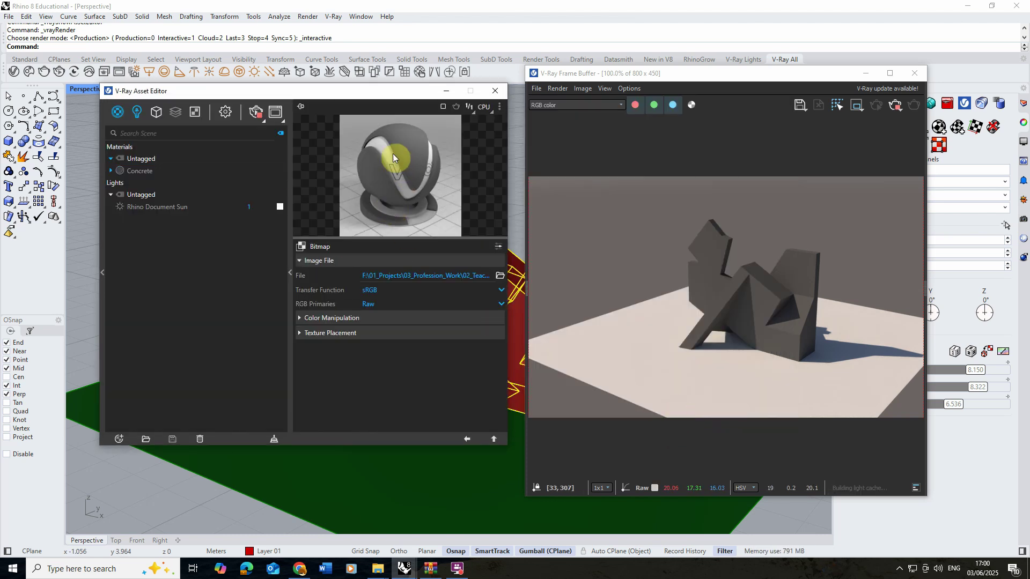
{"action": "left_click", "coordinate": [467, 439]}
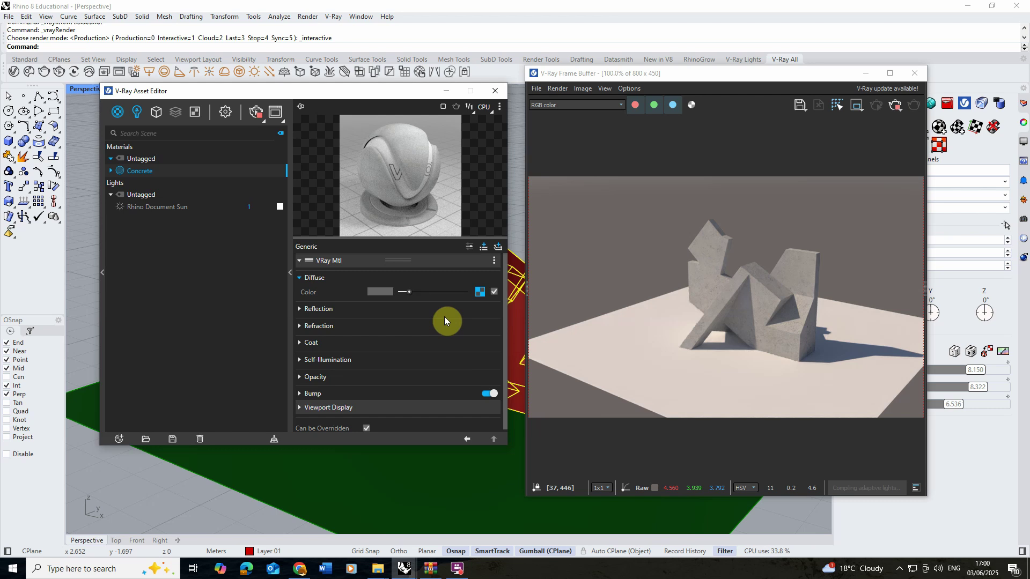
Wrap Concrete's diffuse bitmap in a Layered texture
{"action": "right_click", "coordinate": [480, 296]}
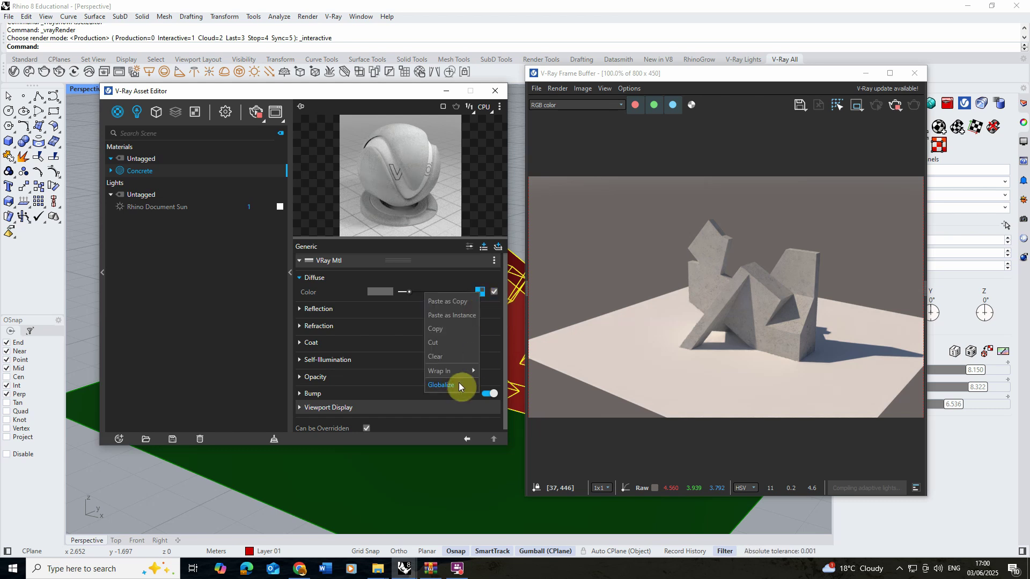
{"action": "mouse_move", "coordinate": [455, 373]}
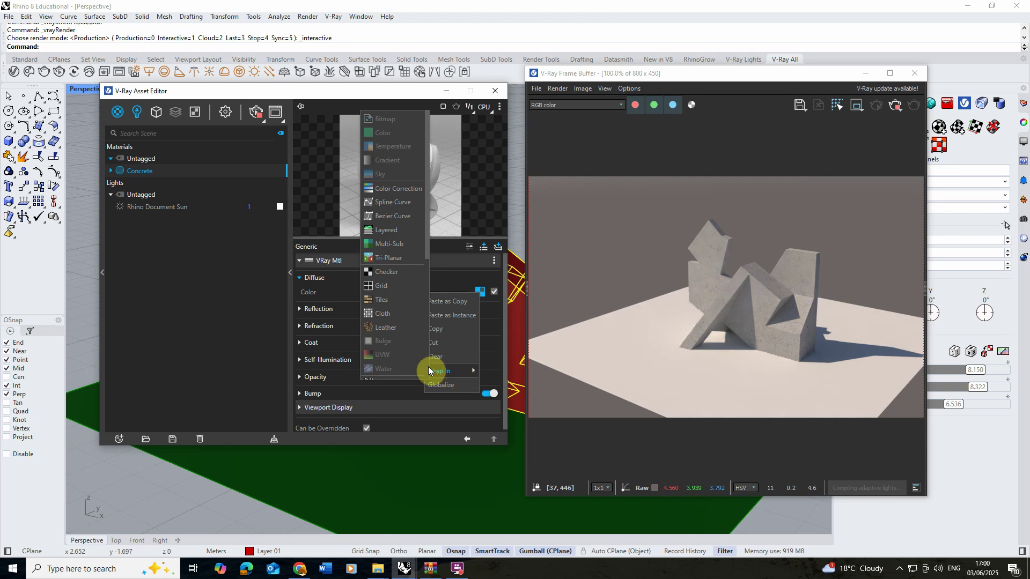
{"action": "left_click", "coordinate": [392, 231]}
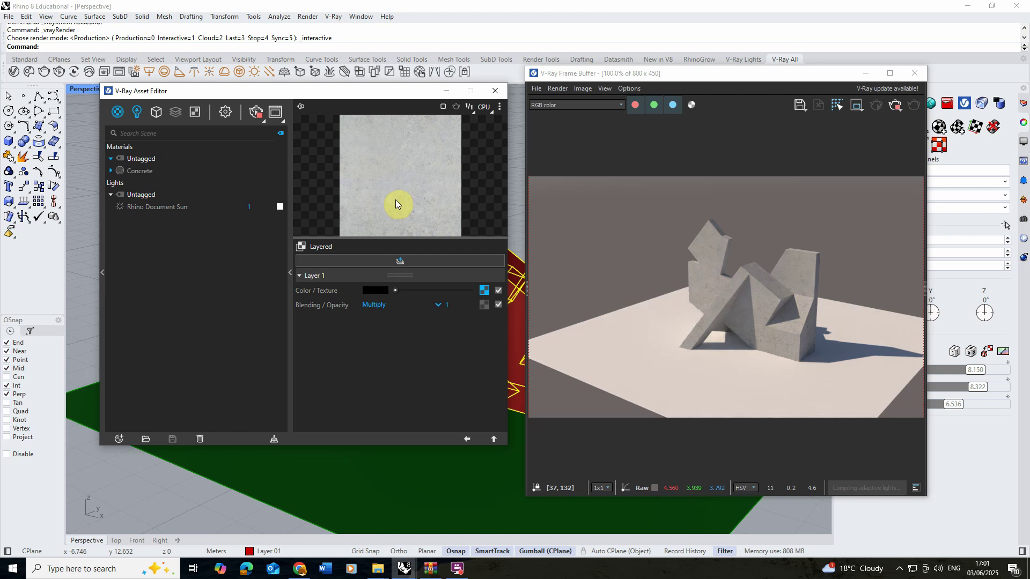
Set Layer 1's blending mode to Normal and add a second layer to the Layered texture
{"action": "left_click", "coordinate": [379, 305]}
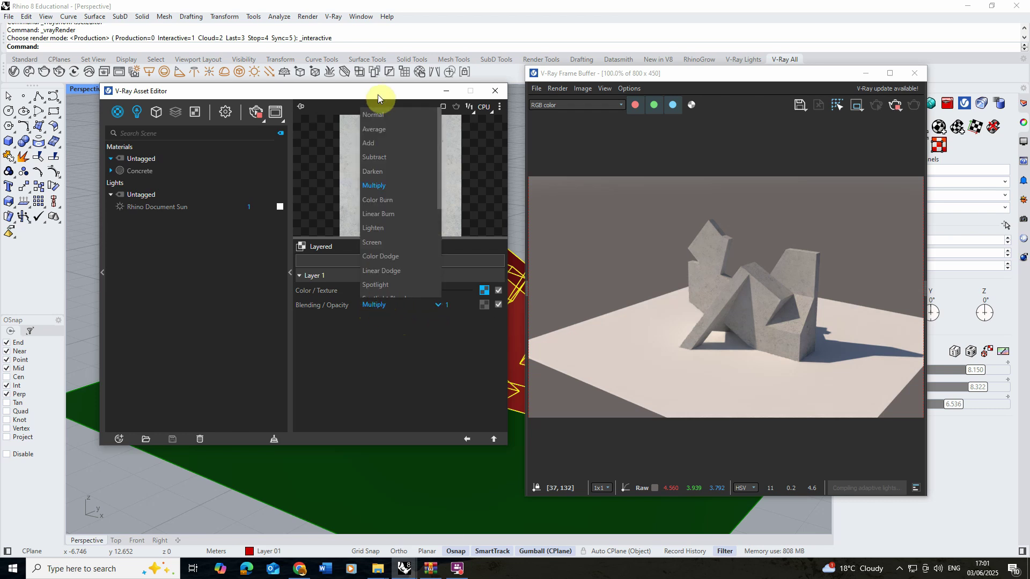
{"action": "left_click", "coordinate": [387, 112]}
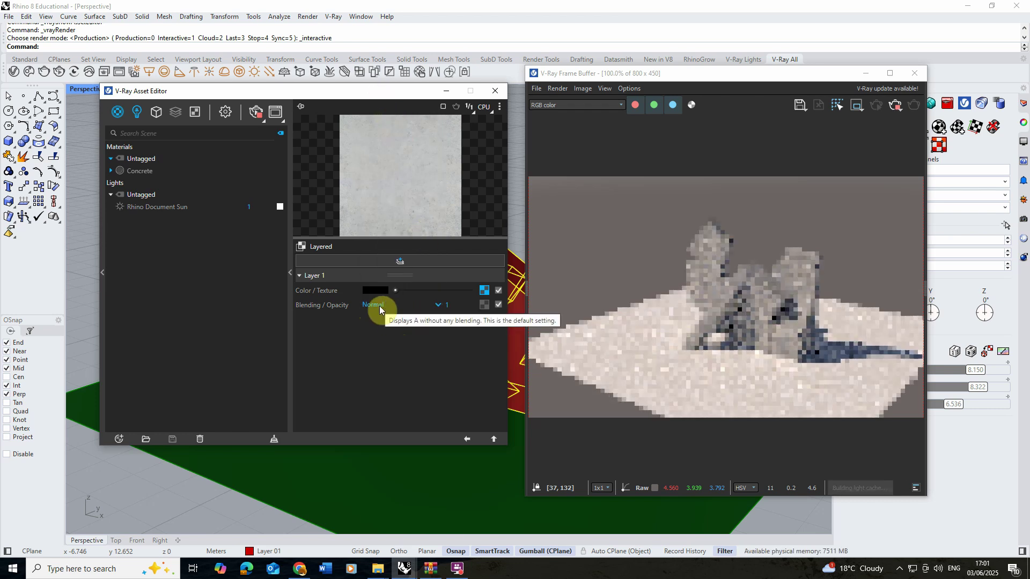
{"action": "left_click", "coordinate": [403, 262]}
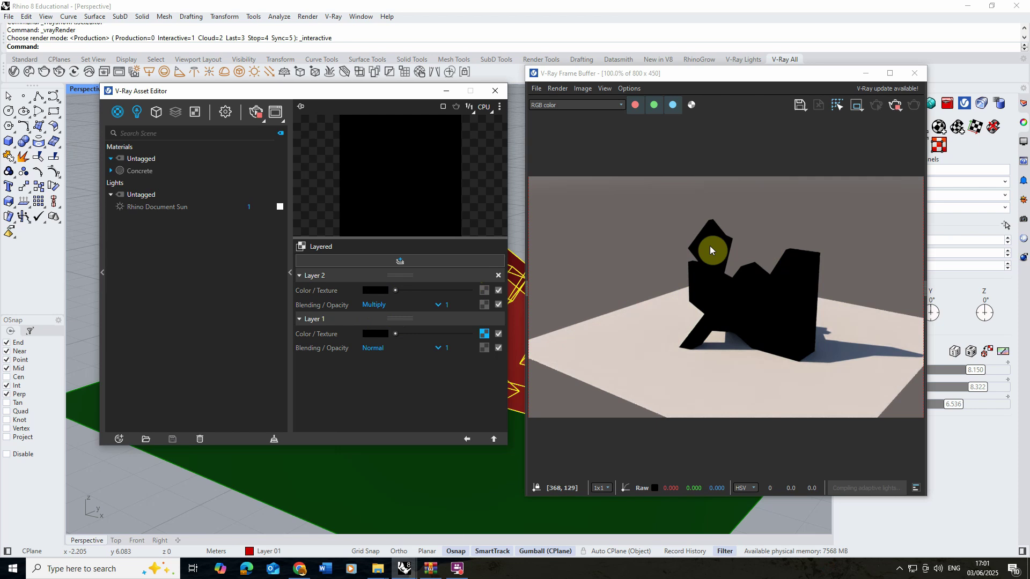
Load the white_rough_plaster_diff_2k image as a bitmap in Layer 2's color and return to the Layered texture
{"action": "left_click", "coordinate": [483, 293]}
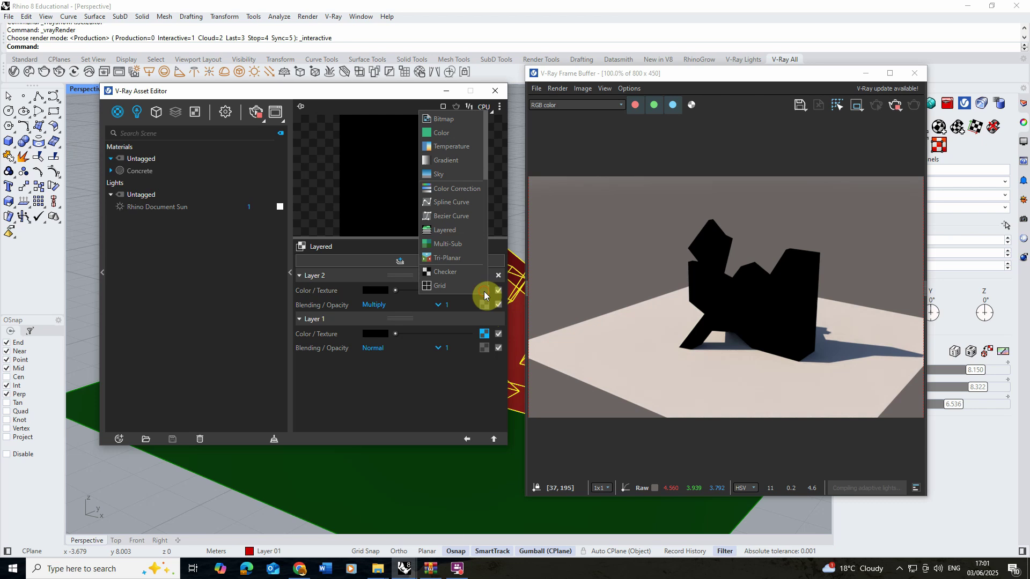
{"action": "left_click", "coordinate": [462, 120]}
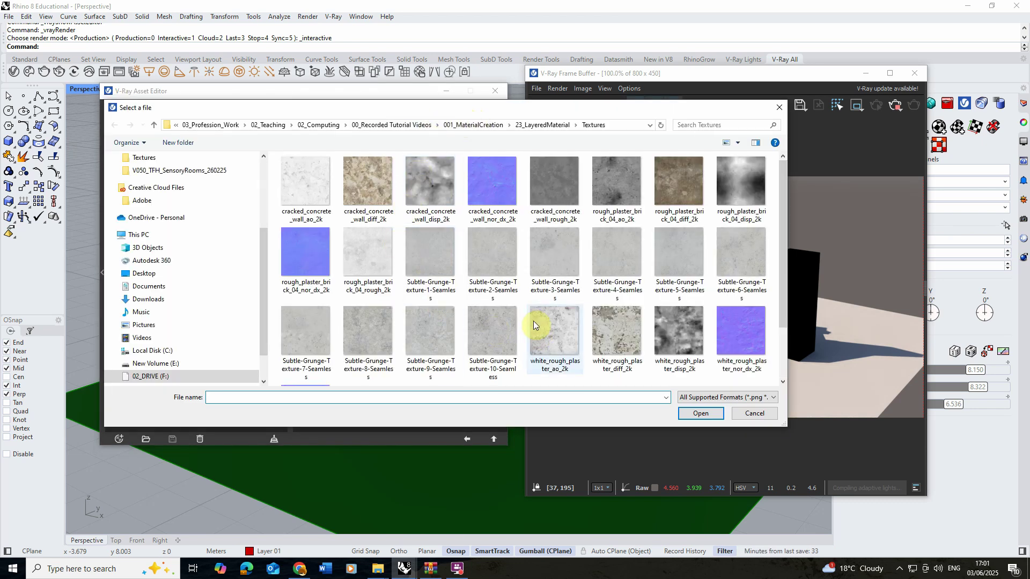
{"action": "left_click", "coordinate": [617, 327]}
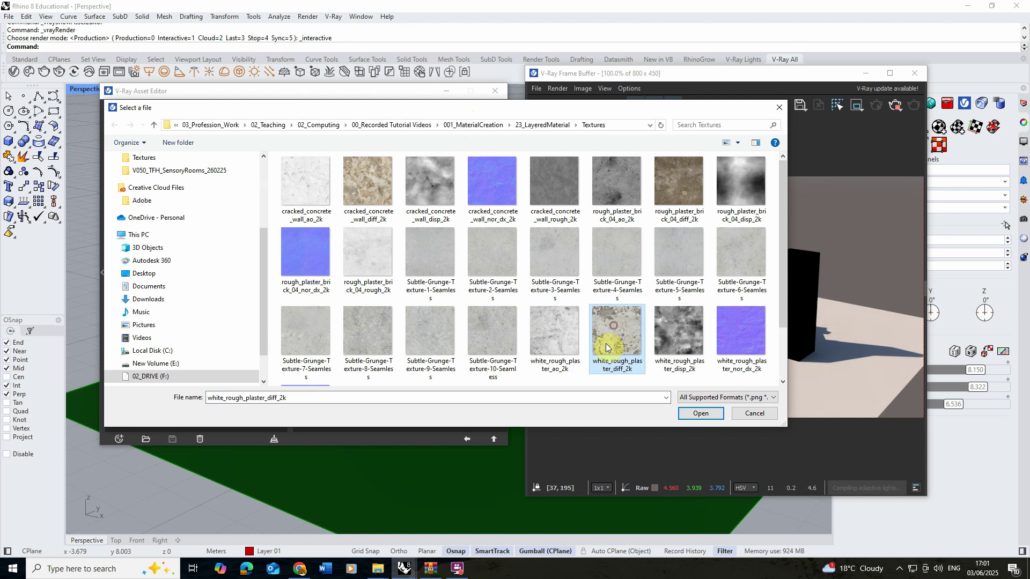
{"action": "left_click", "coordinate": [737, 143]}
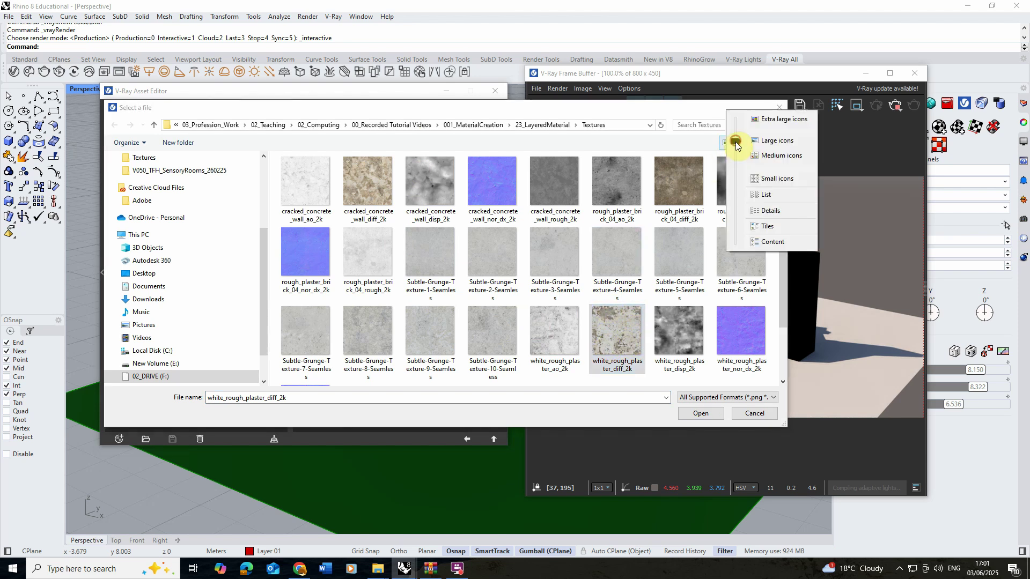
{"action": "left_click", "coordinate": [778, 117]}
{"action": "scroll", "coordinate": [584, 324], "scroll_direction": "down", "scroll_amount": 5}
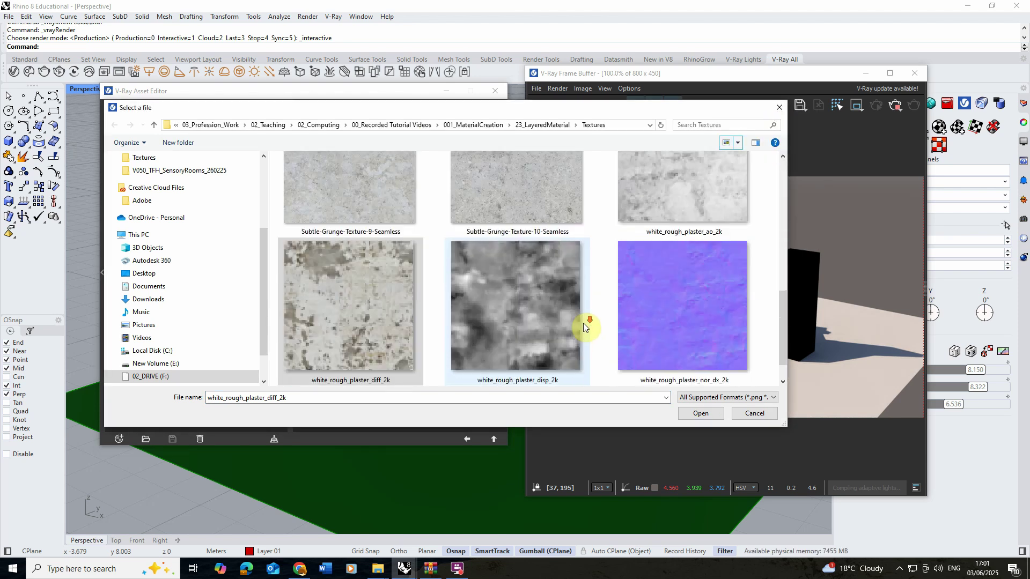
{"action": "left_click", "coordinate": [340, 292]}
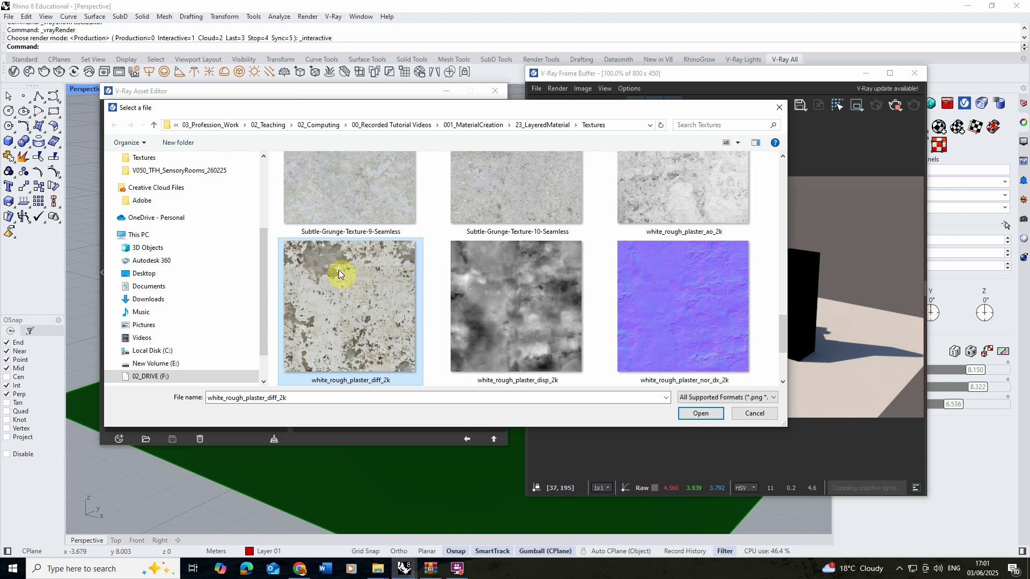
{"action": "left_click", "coordinate": [699, 412]}
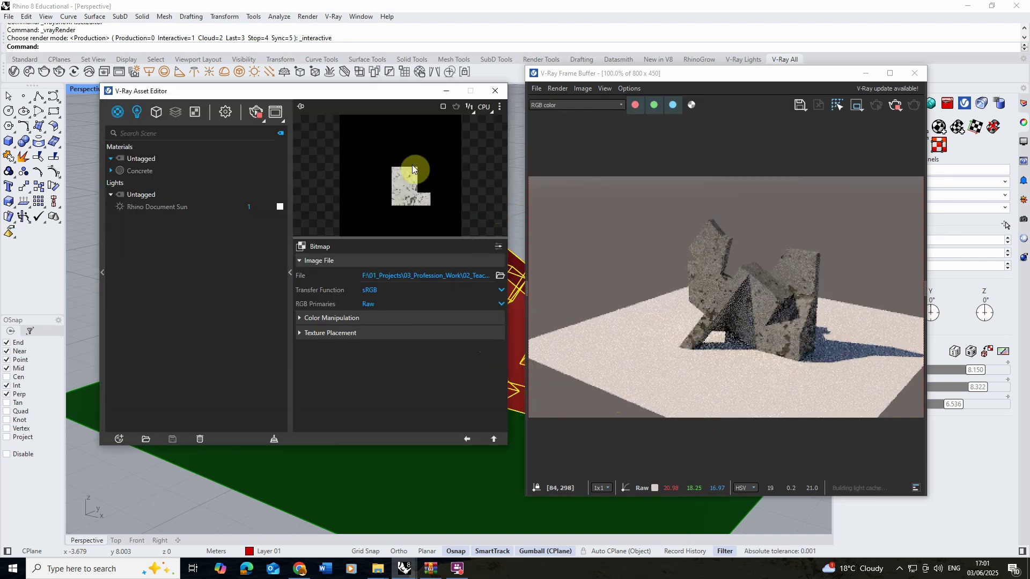
{"action": "left_click", "coordinate": [466, 438]}
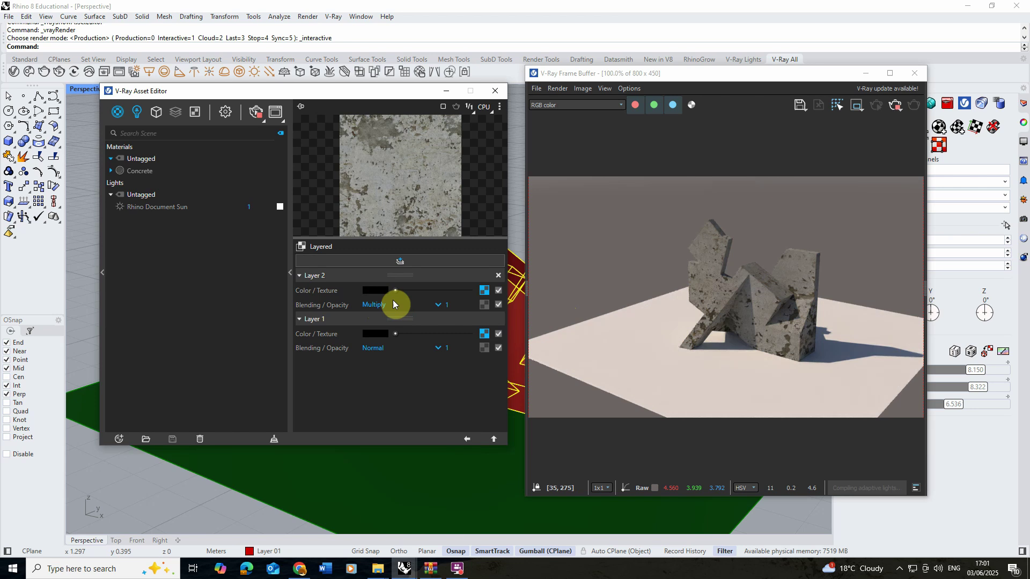
Change Layer 2's blending mode to Soft Light
{"action": "left_click", "coordinate": [382, 303]}
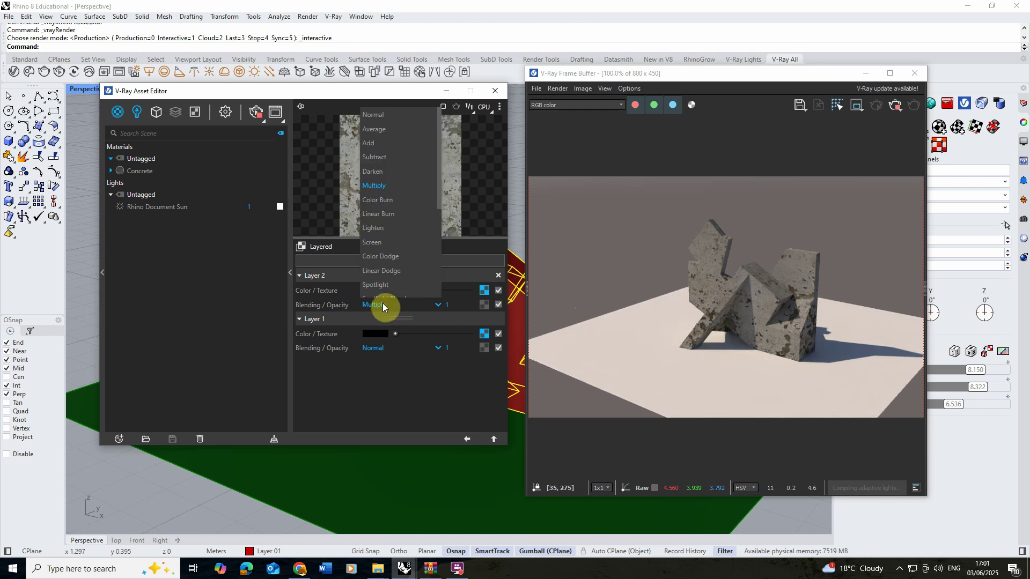
{"action": "scroll", "coordinate": [395, 214], "scroll_direction": "down", "scroll_amount": 2}
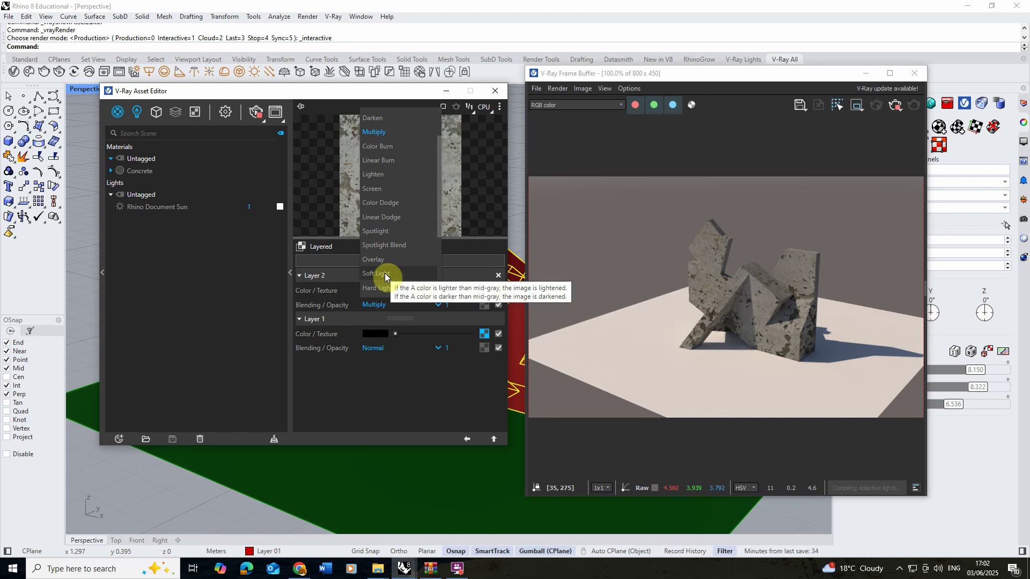
{"action": "left_click", "coordinate": [385, 274]}
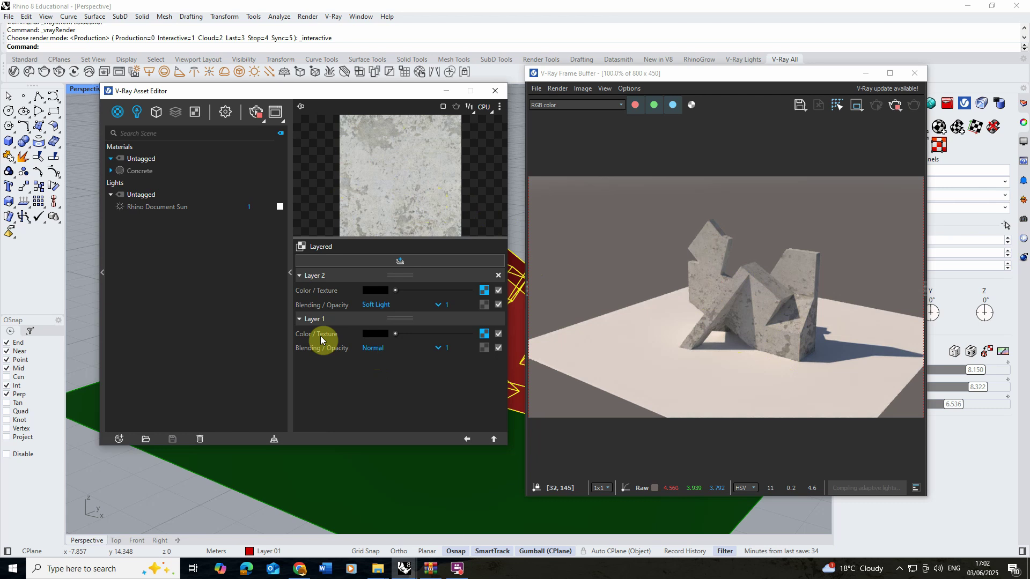
Set the Repeat U/V of Layer 2's plaster bitmap to 3 in both directions and return to the Layered texture
{"action": "left_click", "coordinate": [483, 291]}
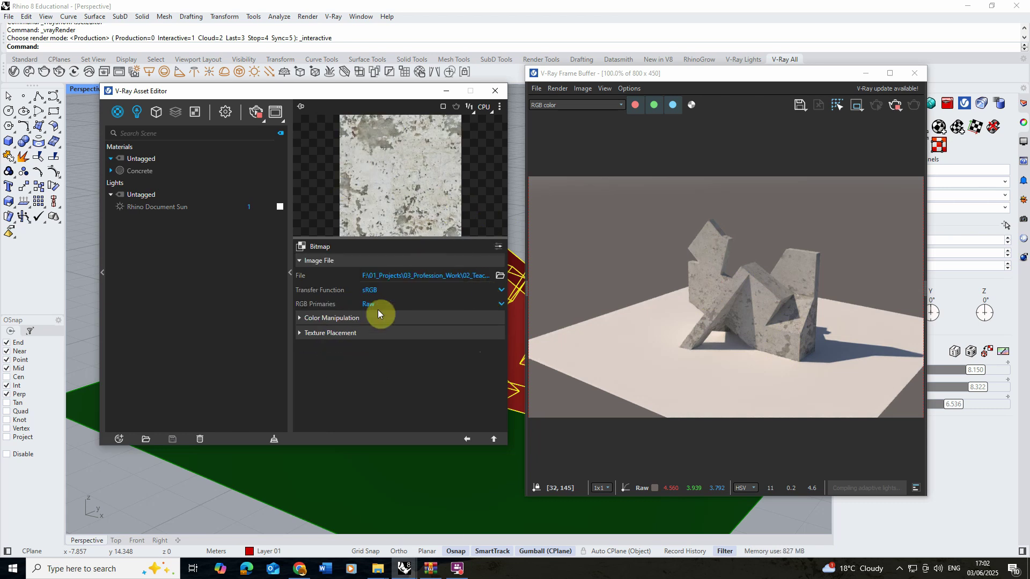
{"action": "left_click", "coordinate": [322, 333]}
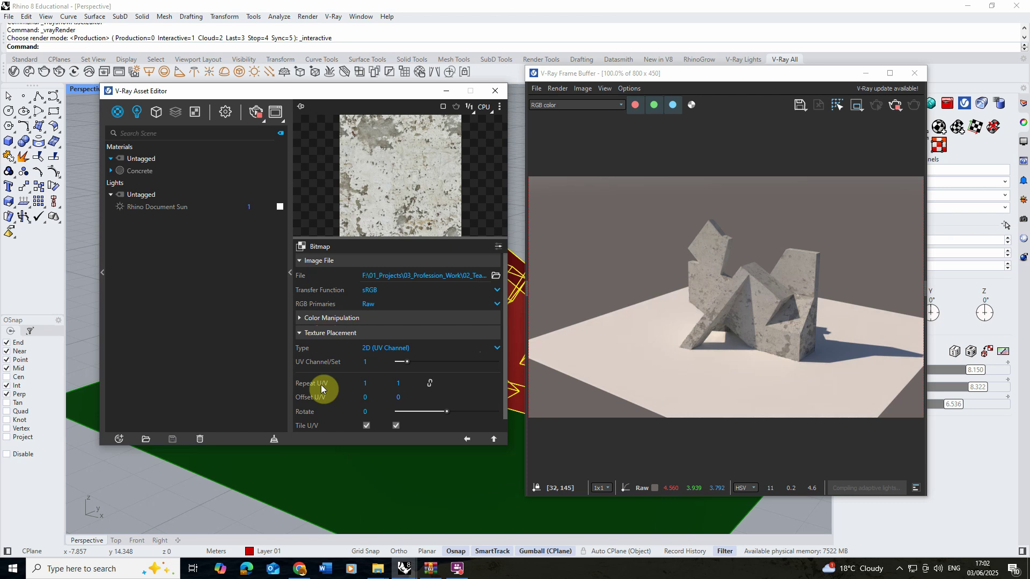
{"action": "left_click", "coordinate": [380, 382]}
{"action": "type", "text": "2"}
{"action": "left_click", "coordinate": [406, 384]}
{"action": "type", "text": "2"}
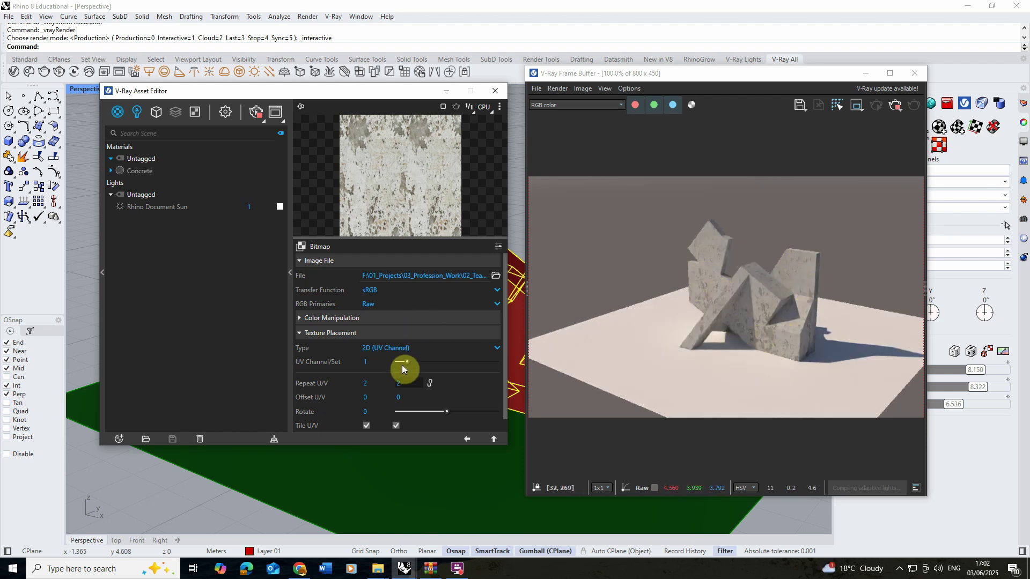
{"action": "left_click", "coordinate": [378, 384]}
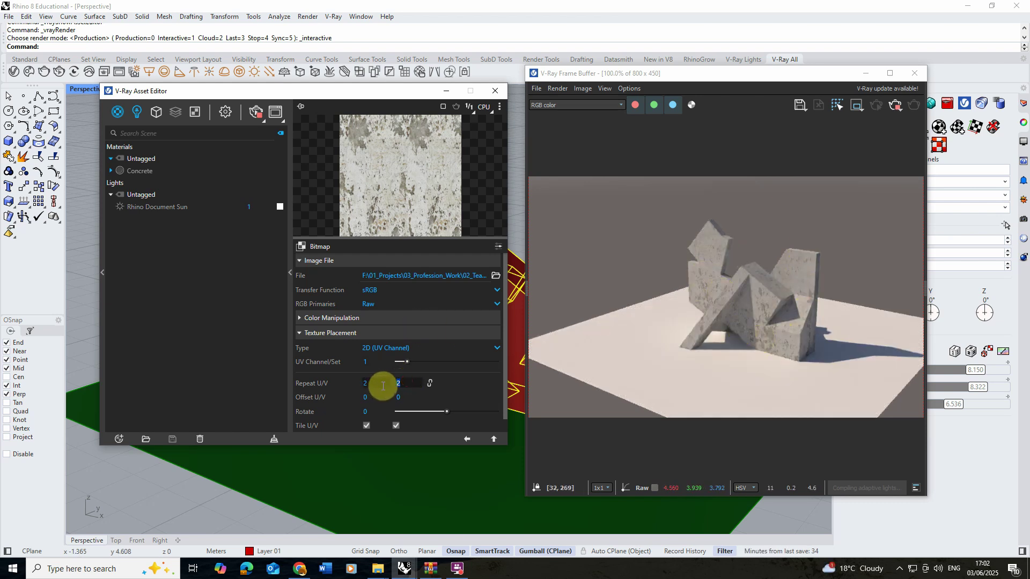
{"action": "type", "text": "3"}
{"action": "key", "text": "Return"}
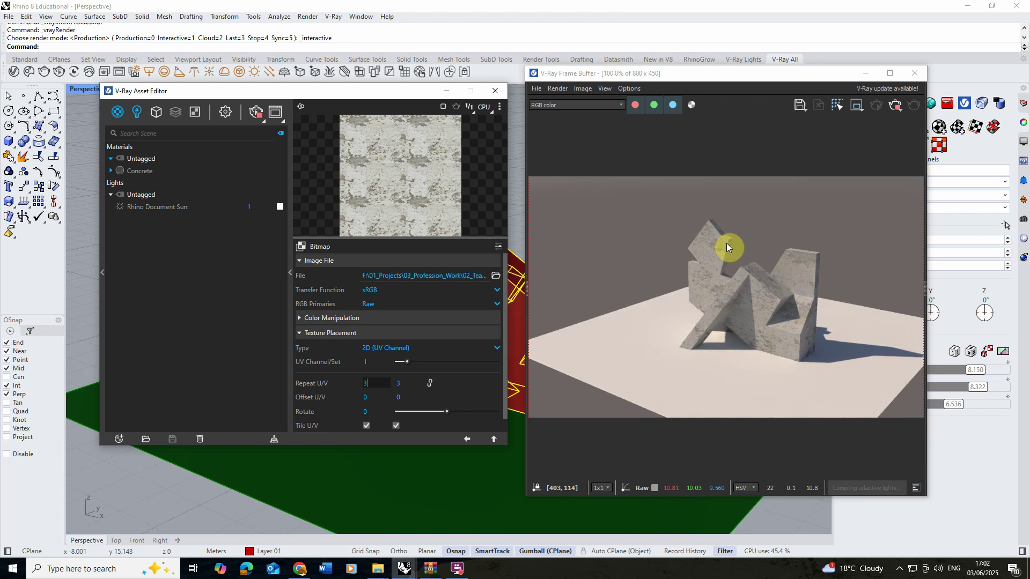
{"action": "left_click", "coordinate": [467, 440]}
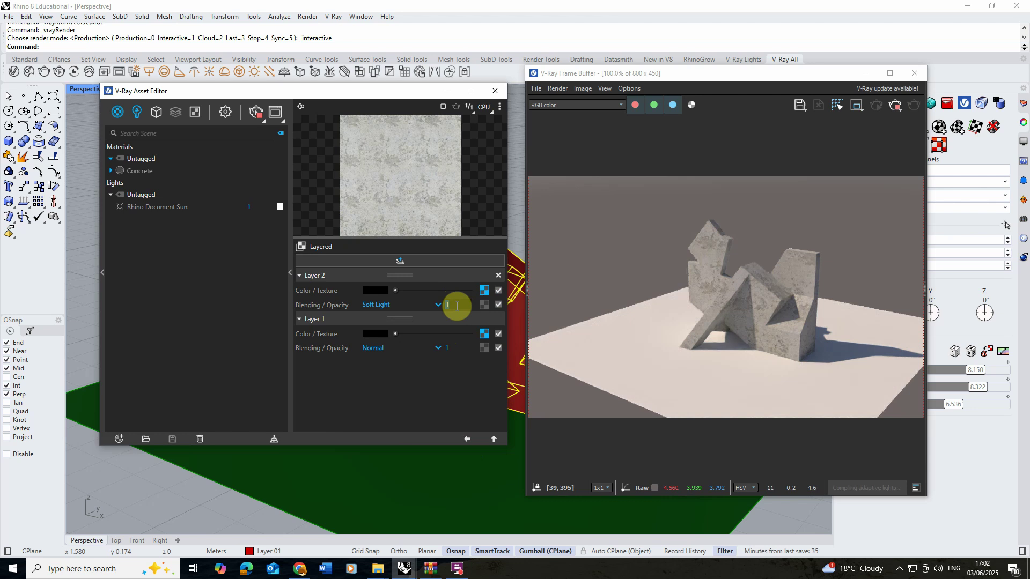
Set Layer 2's opacity to 0.6 and check the finish close up in the interactive render
{"action": "left_click", "coordinate": [456, 305]}
{"action": "type", "text": "0.6"}
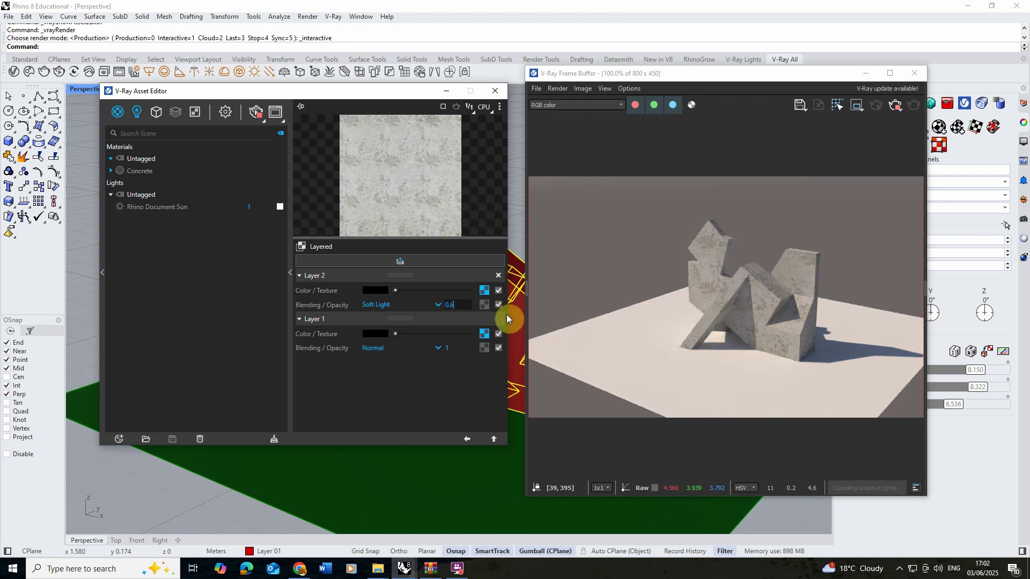
{"action": "key", "text": "Return"}
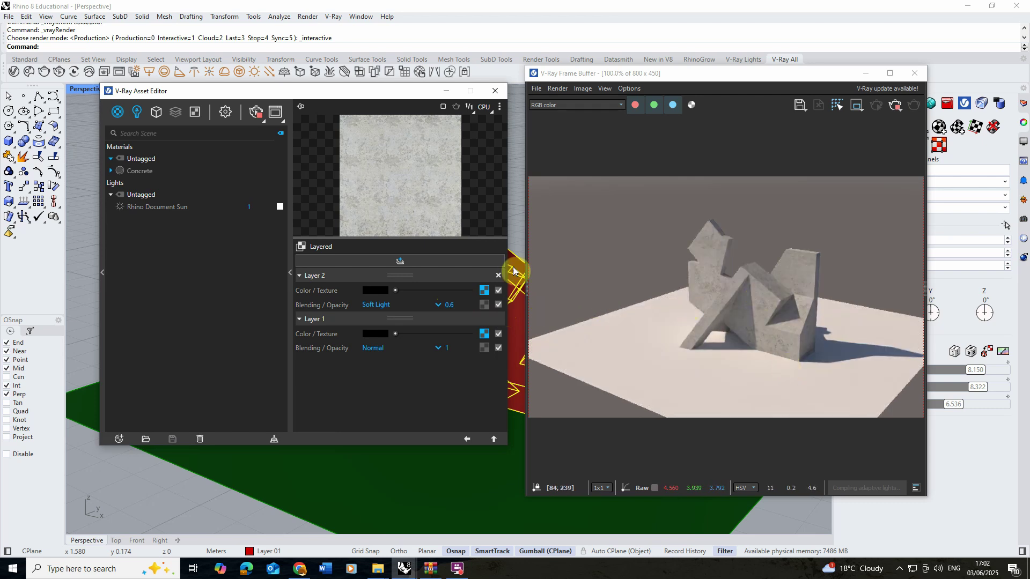
{"action": "left_click_drag", "start_coordinate": [411, 96], "coordinate": [354, 104]}
{"action": "scroll", "coordinate": [504, 331], "scroll_direction": "up", "scroll_amount": 5}
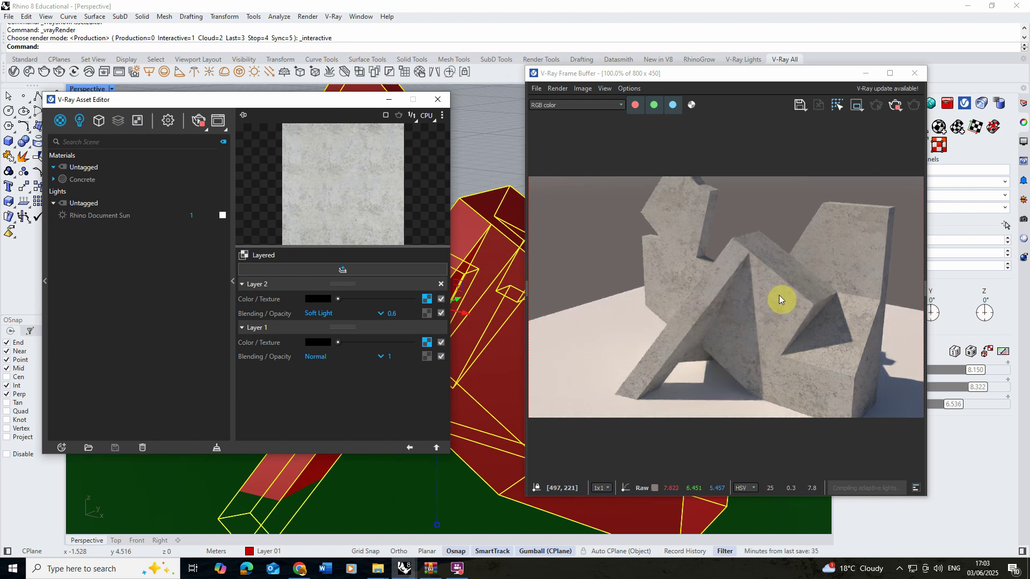
Add a third layer with the cracked_concrete_wall_diff_2k image as its bitmap and return to the Layered texture
{"action": "left_click", "coordinate": [354, 270]}
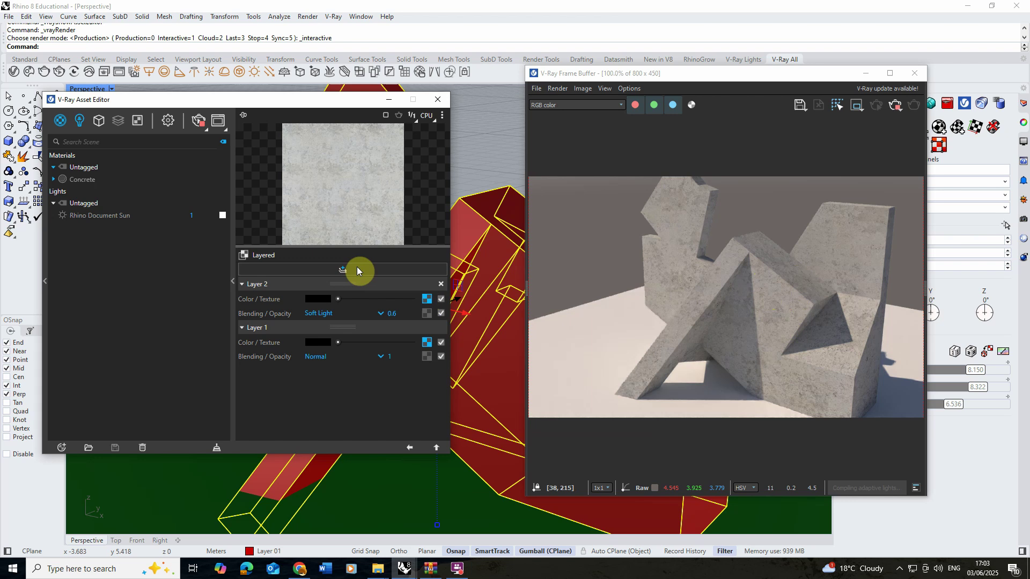
{"action": "left_click", "coordinate": [429, 299]}
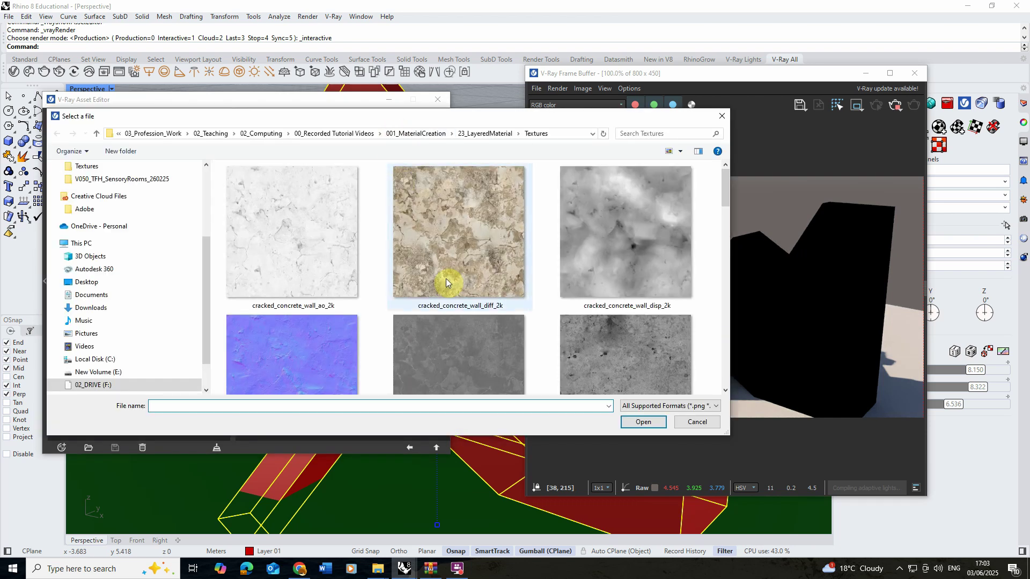
{"action": "left_click", "coordinate": [442, 229]}
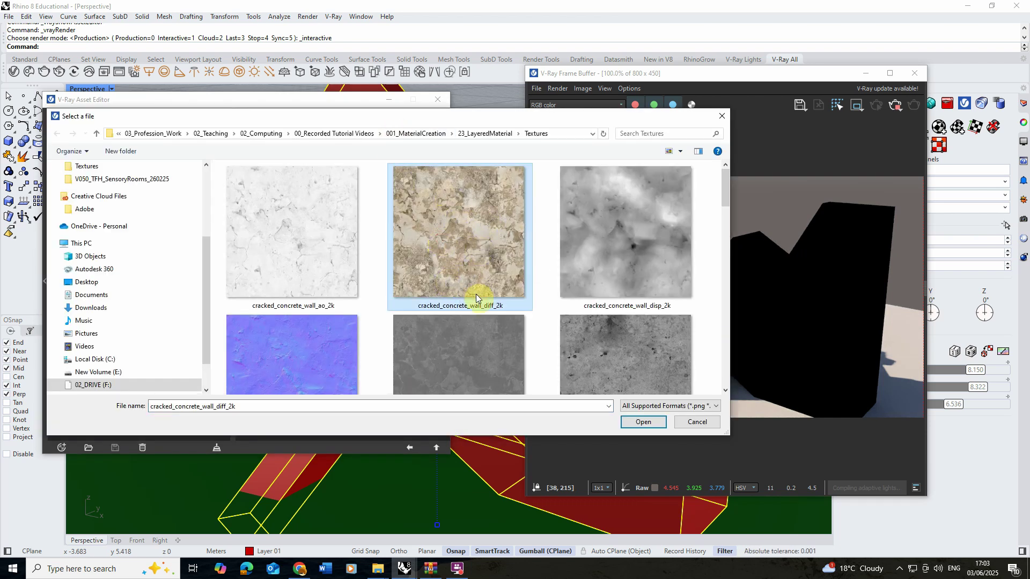
{"action": "left_click", "coordinate": [647, 421]}
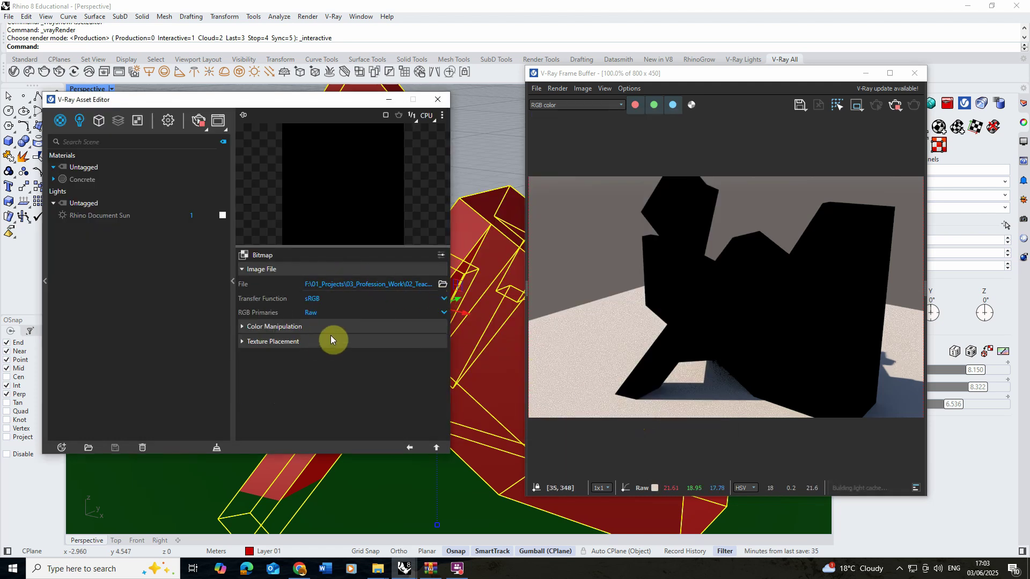
{"action": "left_click", "coordinate": [409, 448]}
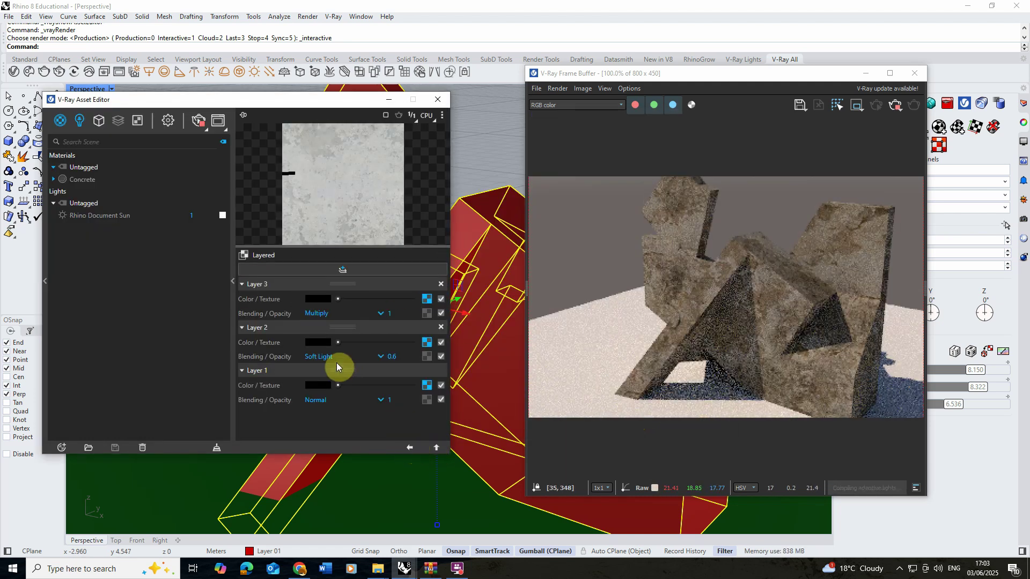
Blend Layer 3 in Overlay mode at an opacity of 0.4
{"action": "left_click", "coordinate": [324, 314]}
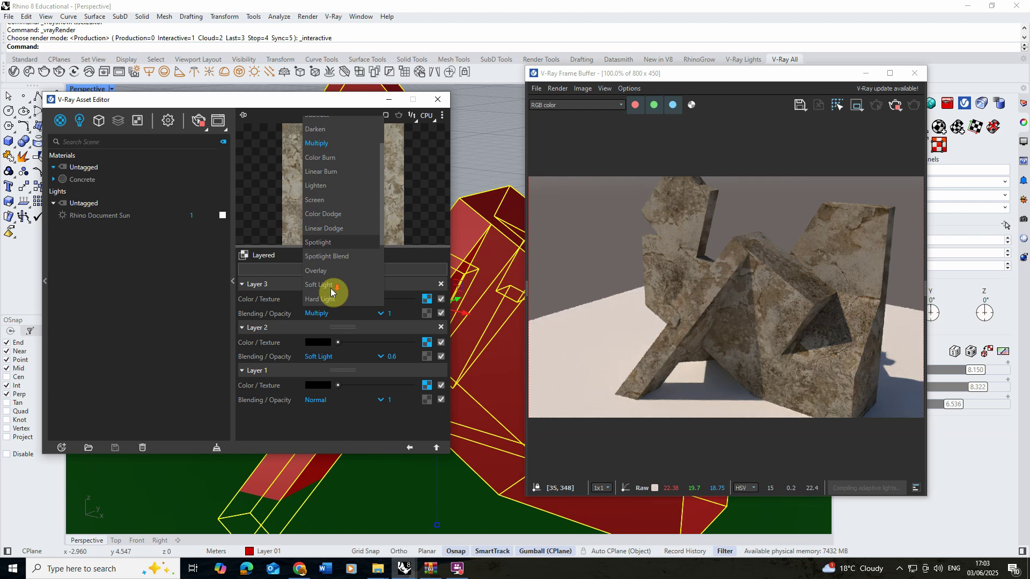
{"action": "left_click", "coordinate": [328, 270]}
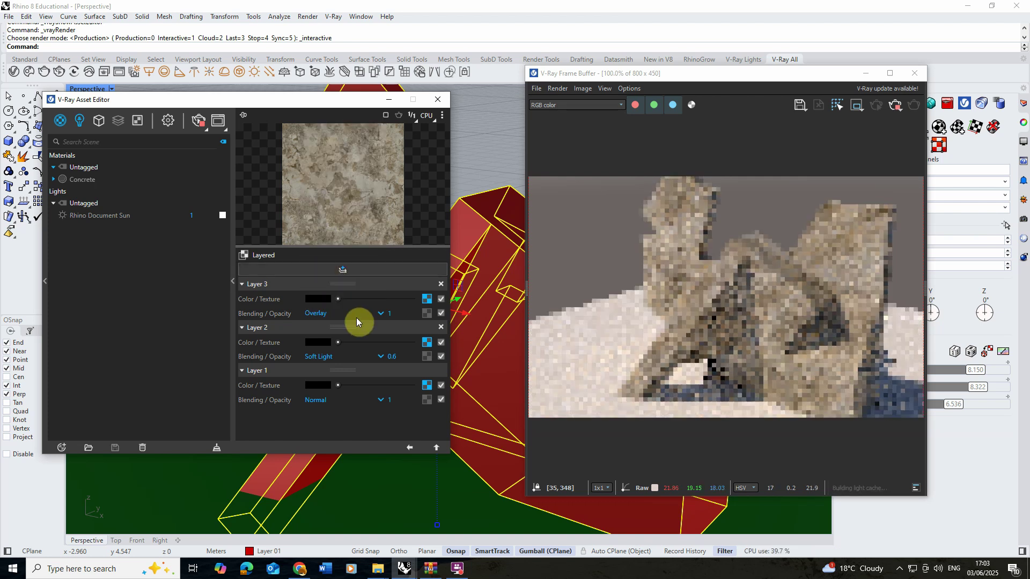
{"action": "left_click", "coordinate": [395, 313]}
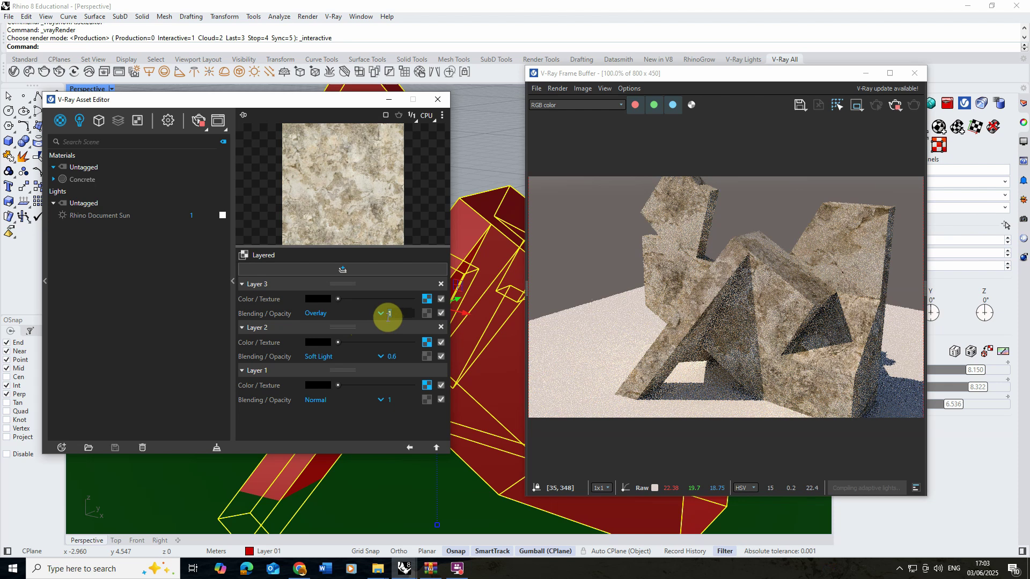
{"action": "type", "text": "0.4"}
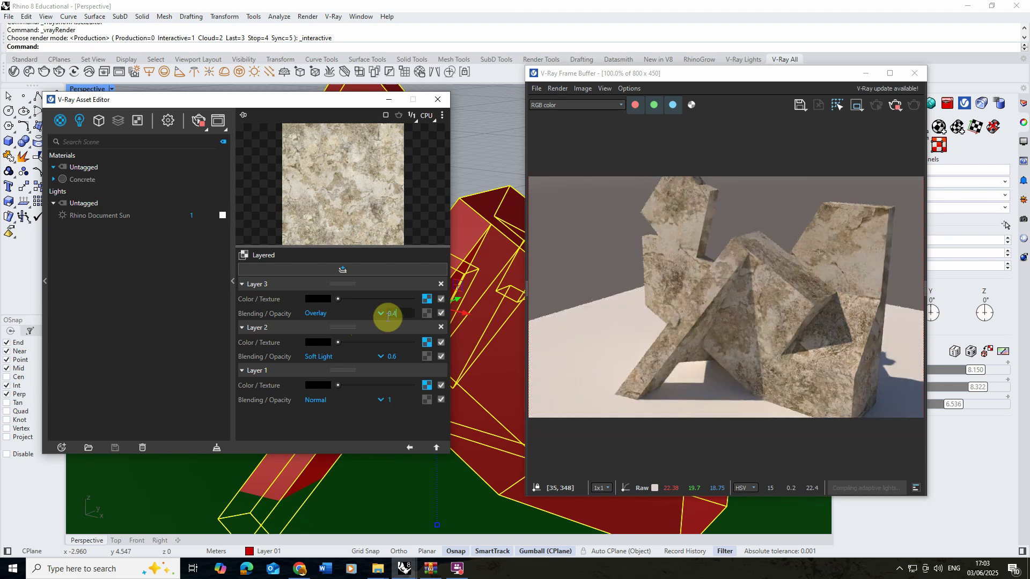
{"action": "key", "text": "Return"}
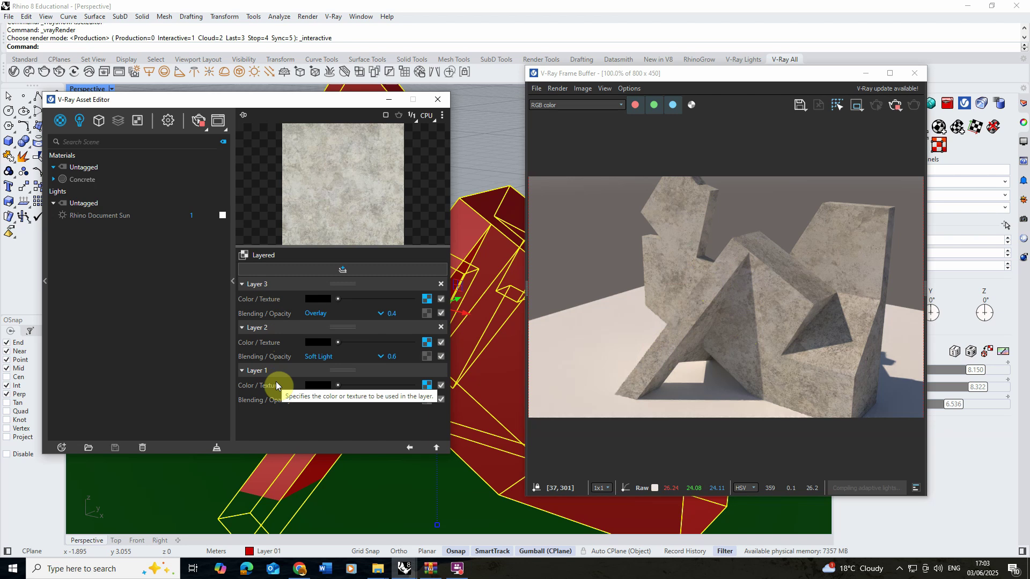
Add a fourth layer to the Layered texture and give it a pure red color (R 1, G 0, B 0)
{"action": "left_click", "coordinate": [345, 269]}
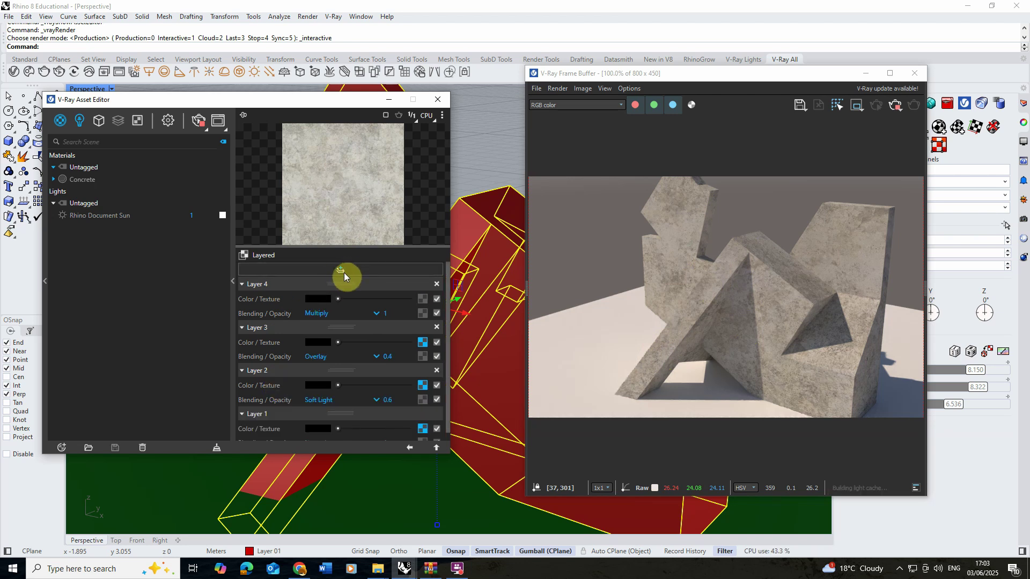
{"action": "left_click", "coordinate": [318, 298]}
{"action": "left_click_drag", "start_coordinate": [398, 233], "coordinate": [502, 195]}
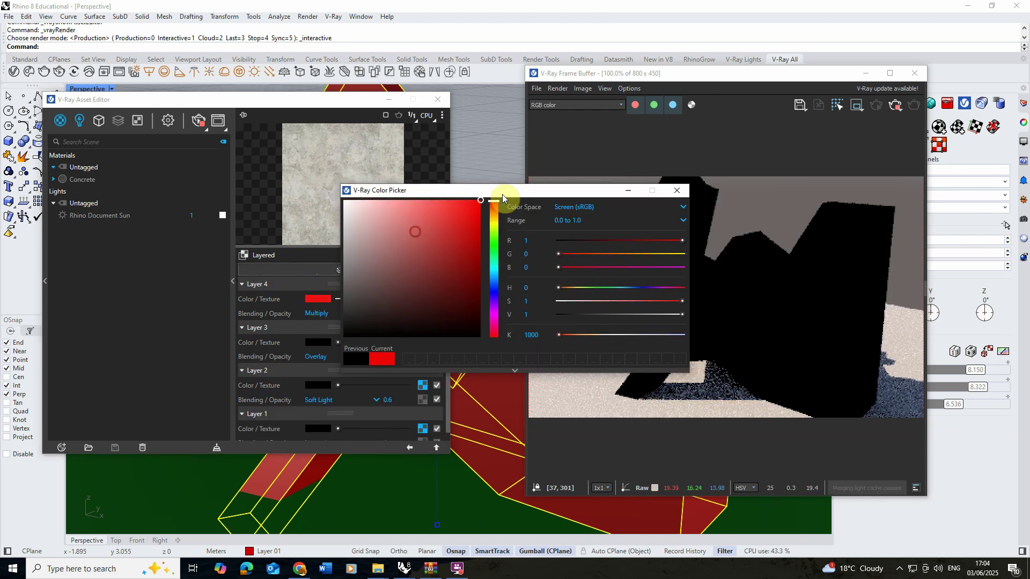
{"action": "left_click", "coordinate": [675, 190]}
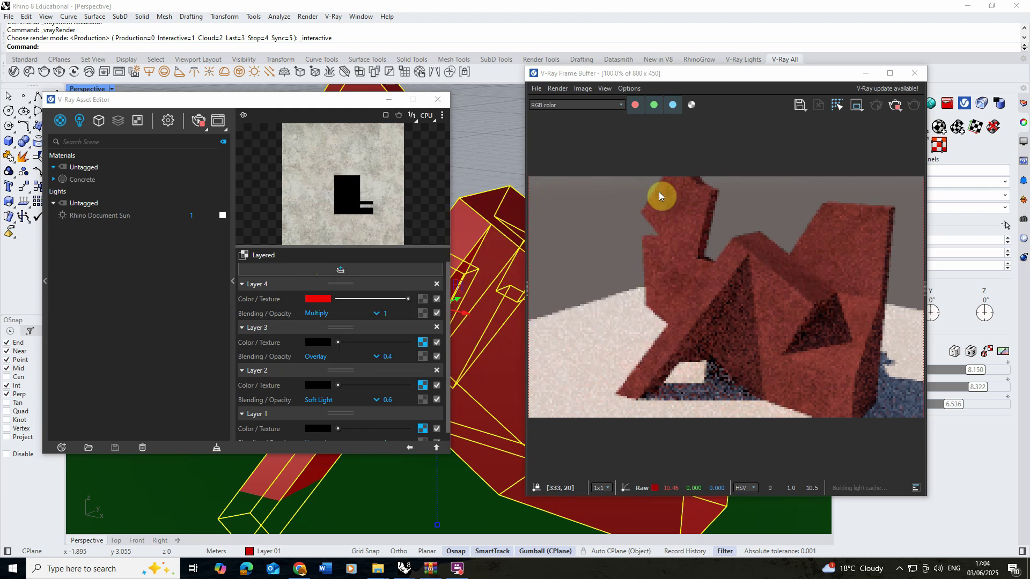
Blend Layer 4 in Color mode, trying an opacity of 0.3 before setting it to 0.5, and check the tint in the interactive render
{"action": "left_click", "coordinate": [331, 313]}
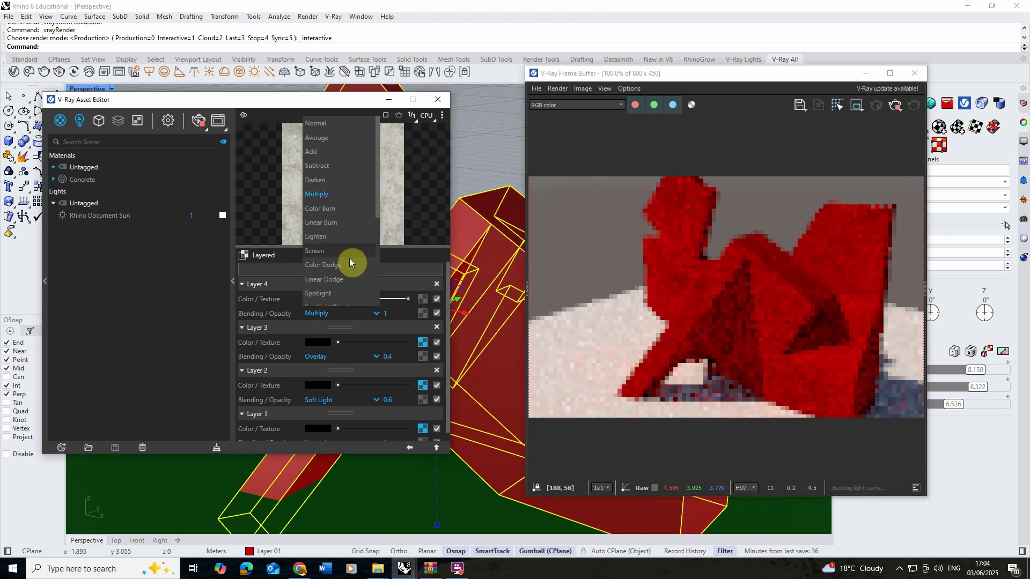
{"action": "left_click", "coordinate": [324, 288]}
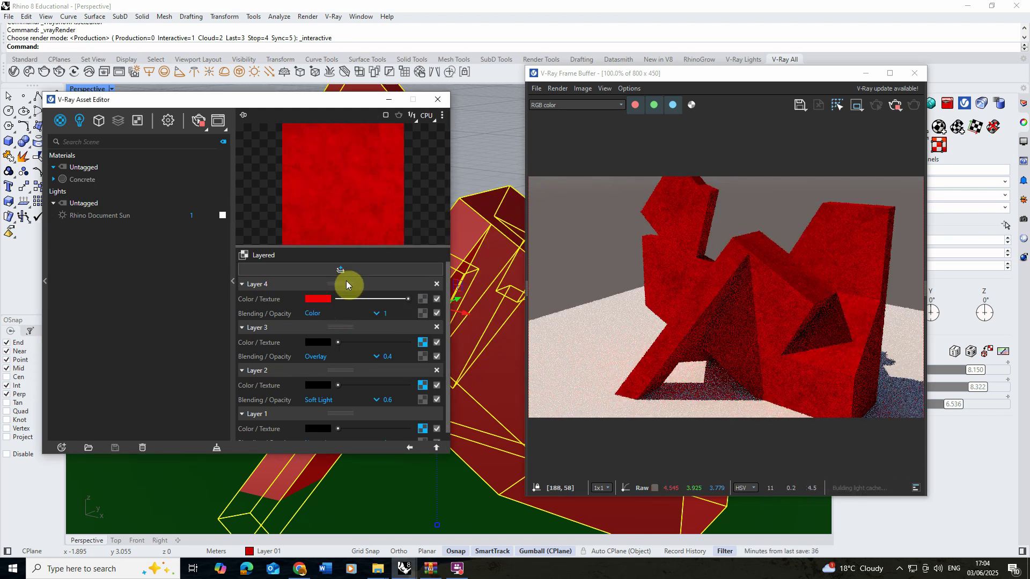
{"action": "left_click_drag", "start_coordinate": [395, 312], "coordinate": [367, 317]}
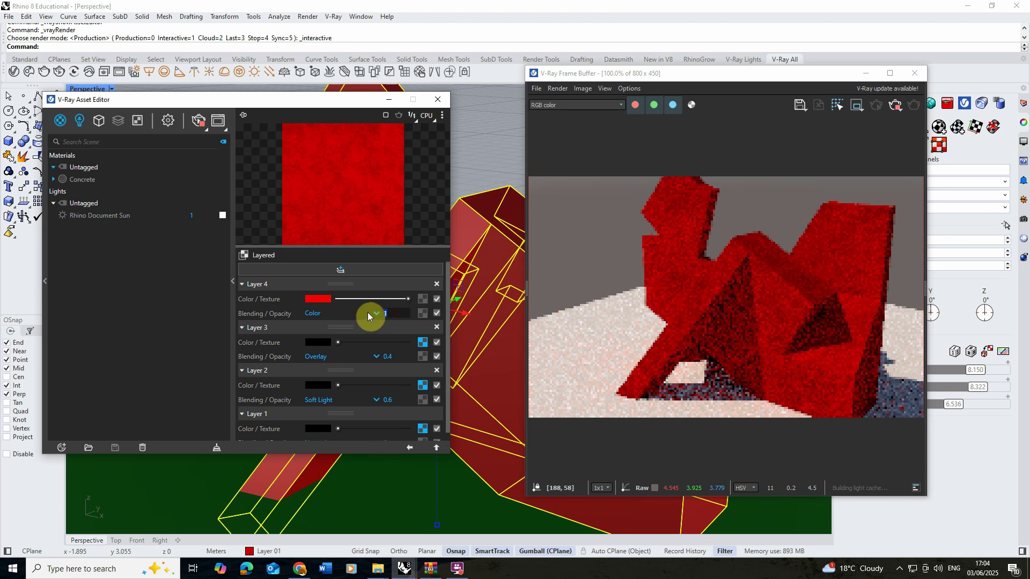
{"action": "type", "text": "0.3"}
{"action": "key", "text": "Return"}
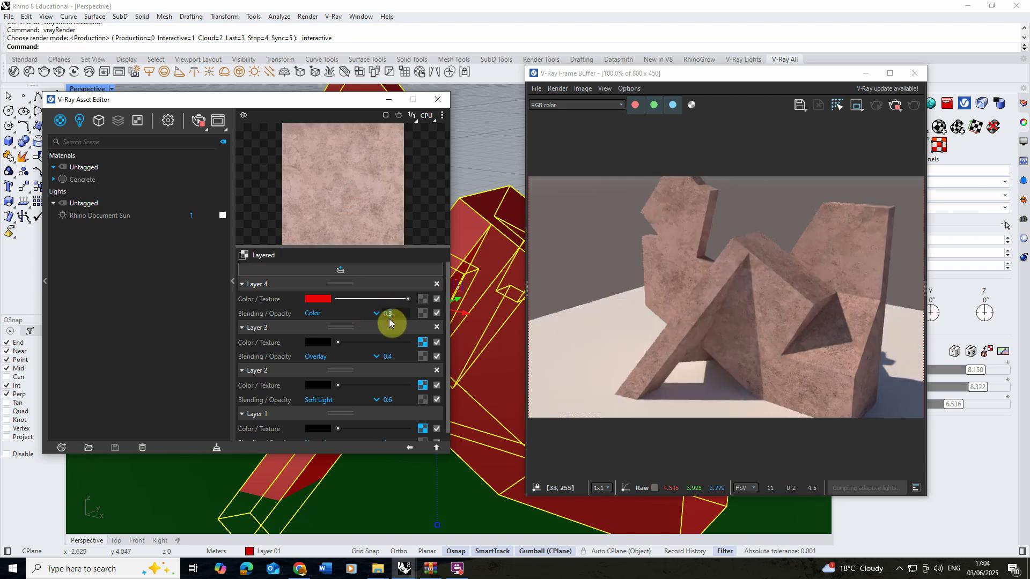
{"action": "key", "text": "Return"}
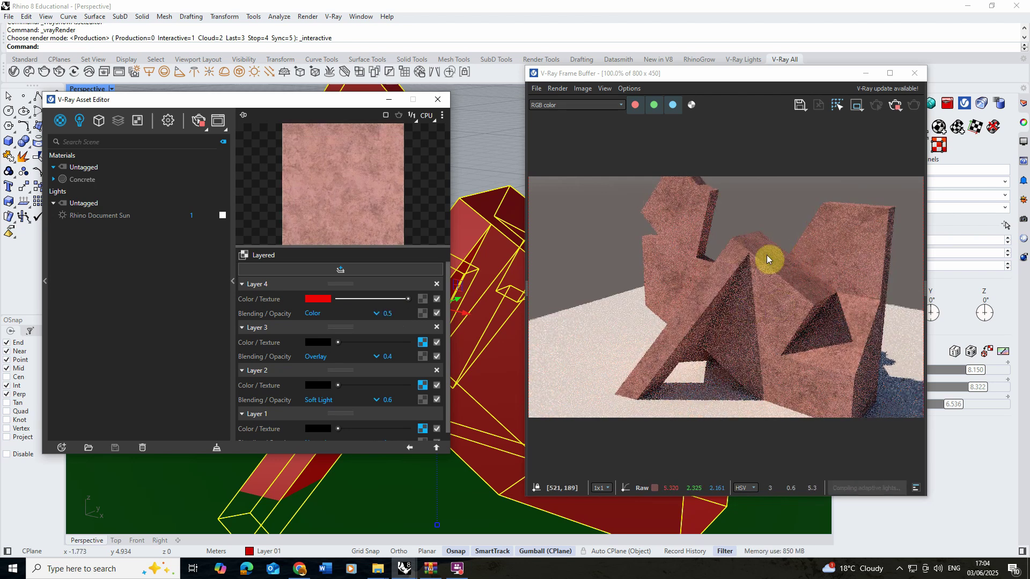
{"action": "right_click_drag", "start_coordinate": [484, 293], "coordinate": [490, 259]}
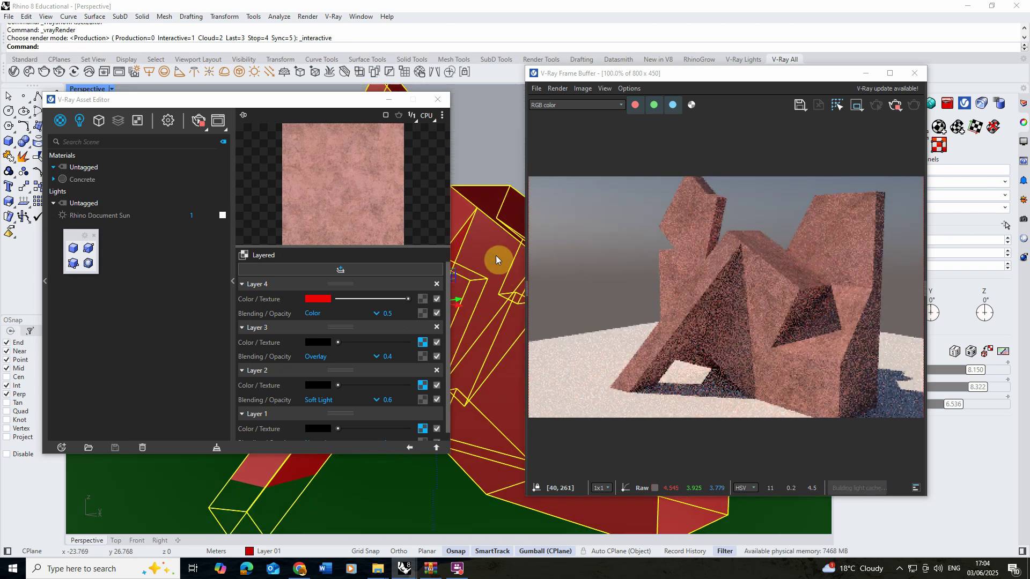
Assign the white_rough_plaster_nor_dx_2k image as a bitmap in the Concrete material's bump map and return to the material
{"action": "left_click", "coordinate": [409, 448]}
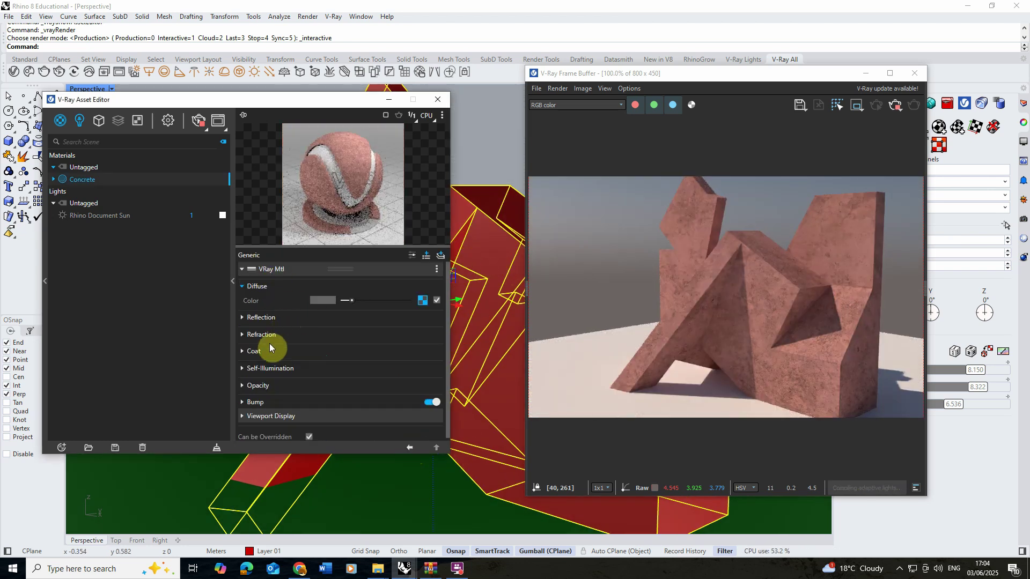
{"action": "left_click", "coordinate": [268, 402]}
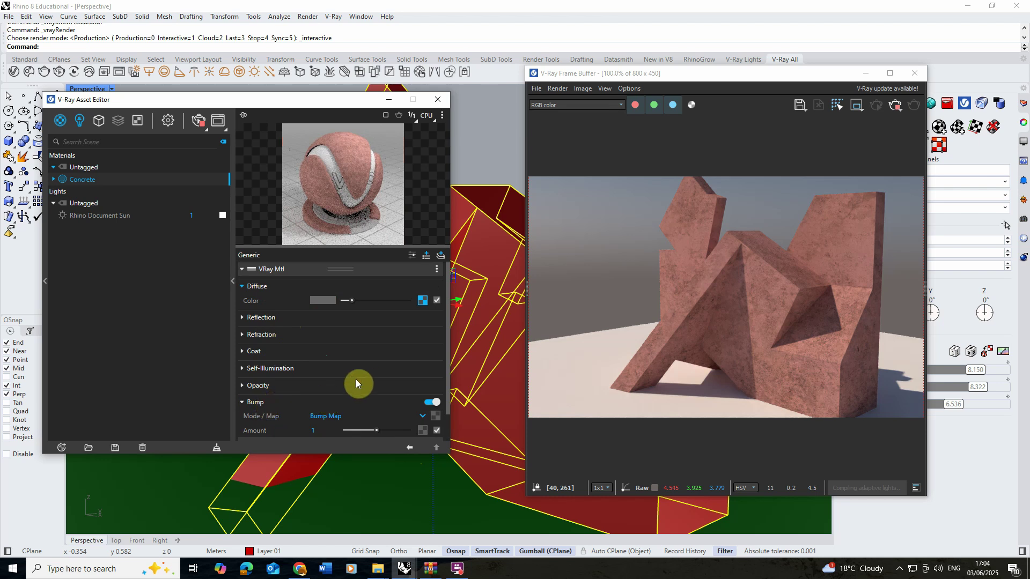
{"action": "left_click", "coordinate": [434, 415]}
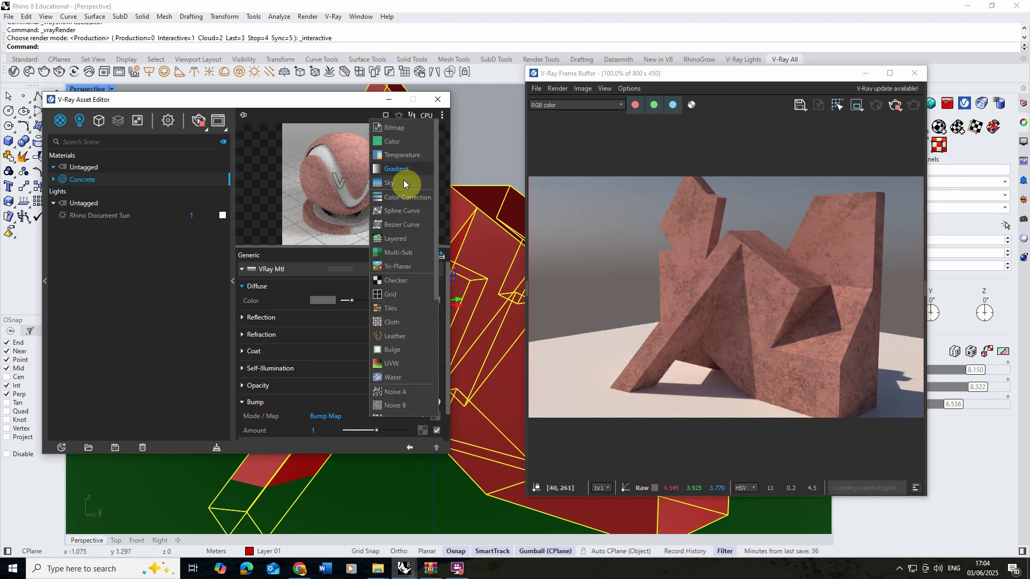
{"action": "left_click", "coordinate": [394, 127]}
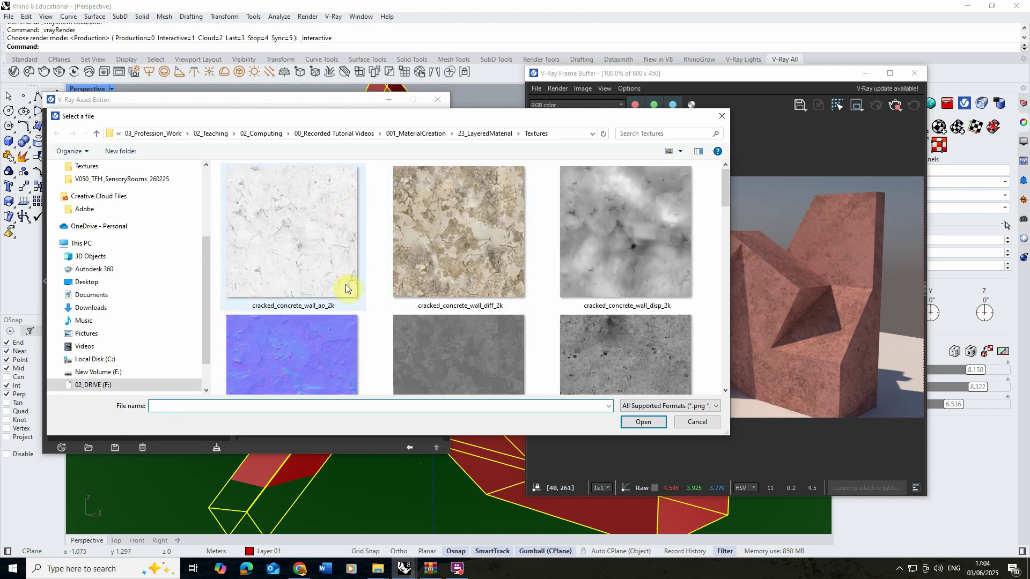
{"action": "scroll", "coordinate": [343, 287], "scroll_direction": "down", "scroll_amount": 10}
{"action": "scroll", "coordinate": [402, 300], "scroll_direction": "down", "scroll_amount": 5}
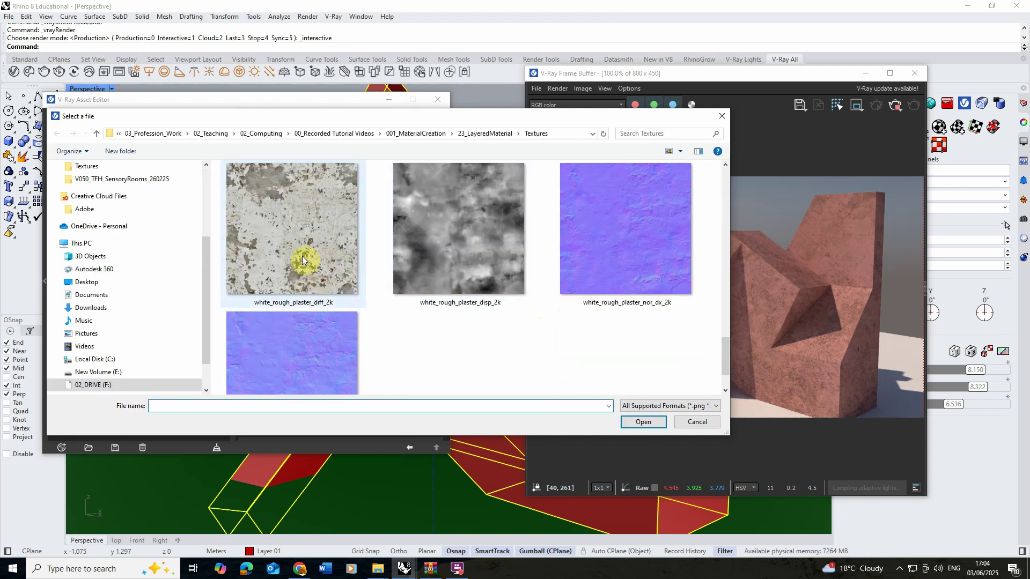
{"action": "left_click", "coordinate": [620, 224]}
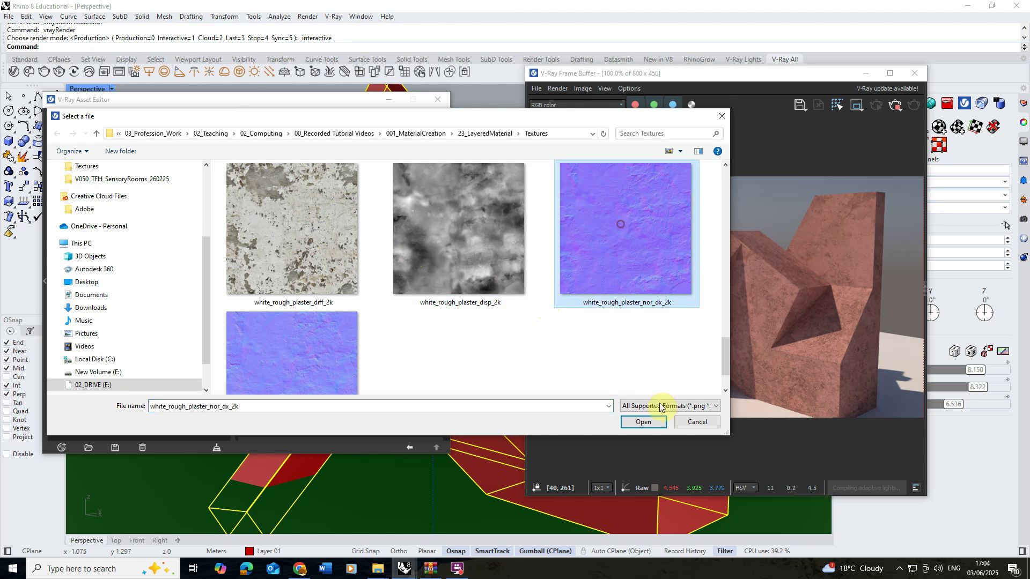
{"action": "left_click", "coordinate": [643, 422]}
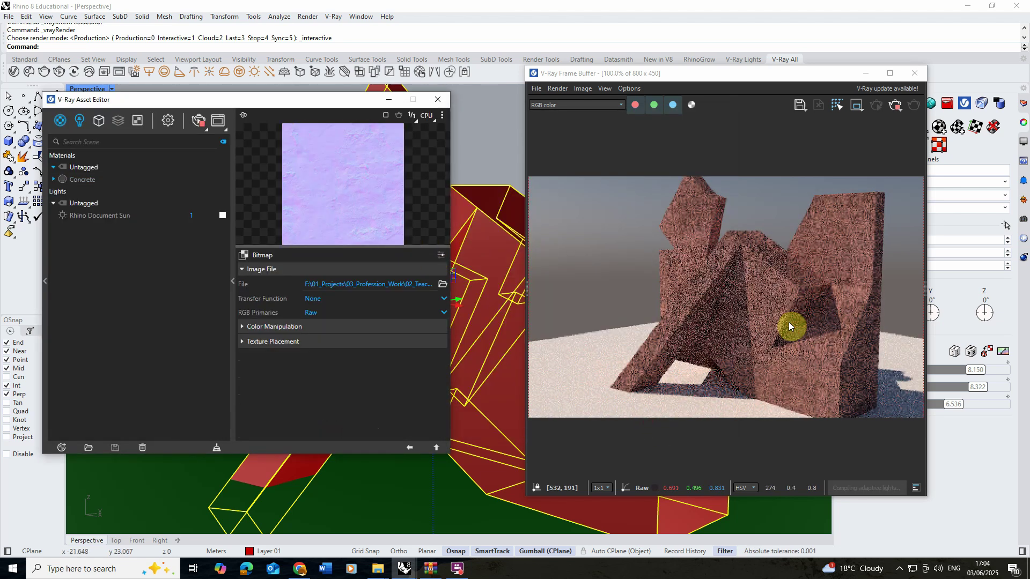
{"action": "left_click", "coordinate": [409, 447]}
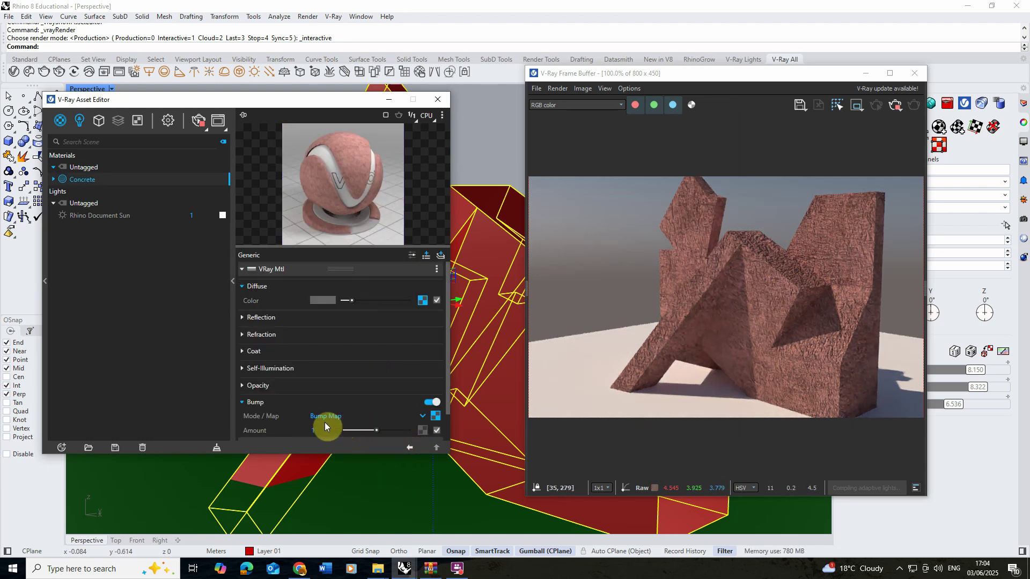
Set the Repeat U/V of the bump bitmap to 3 in both directions and return to the Concrete material
{"action": "left_click", "coordinate": [435, 415]}
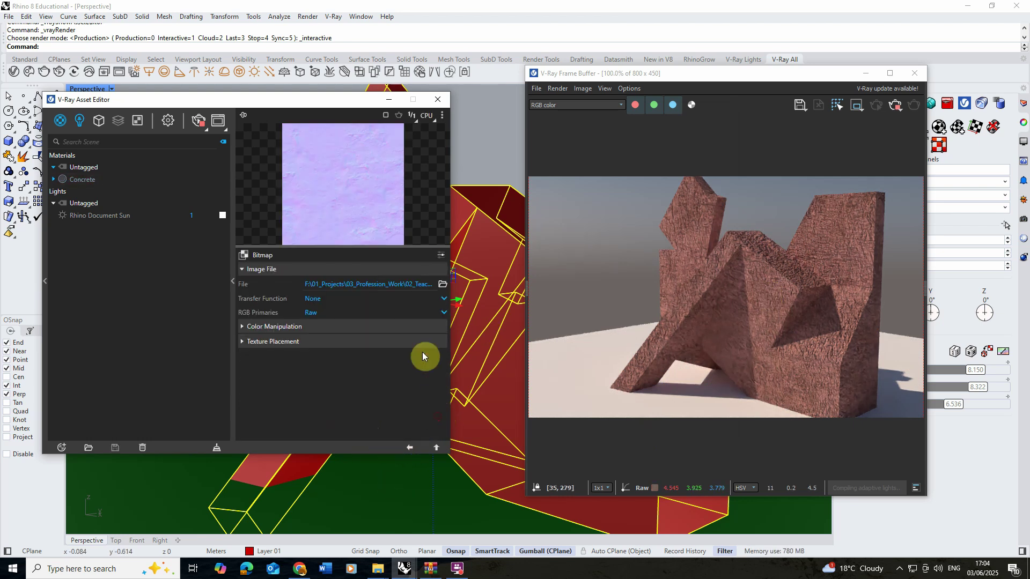
{"action": "left_click", "coordinate": [282, 341]}
{"action": "left_click", "coordinate": [333, 395]}
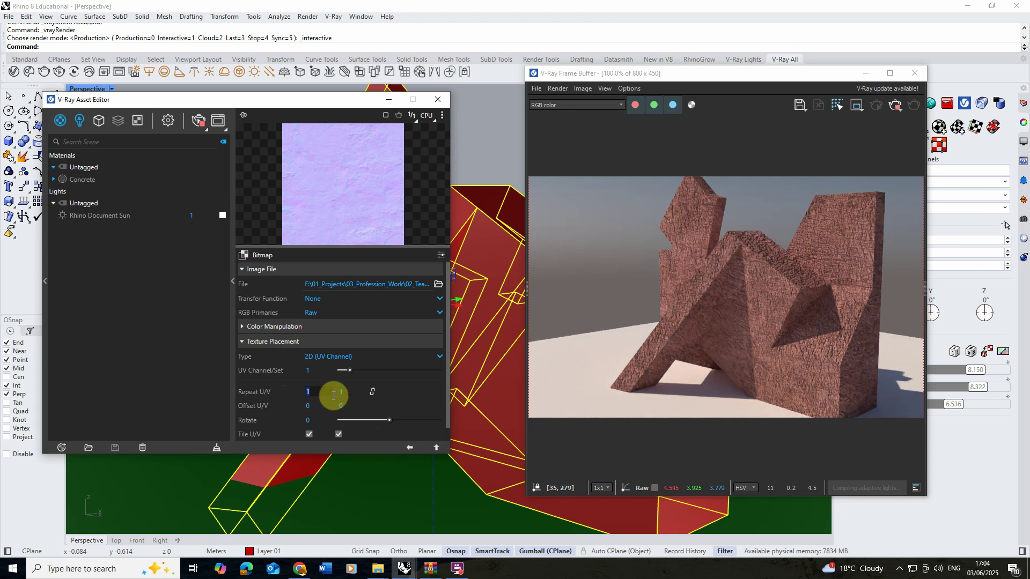
{"action": "type", "text": "3"}
{"action": "key", "text": "Return"}
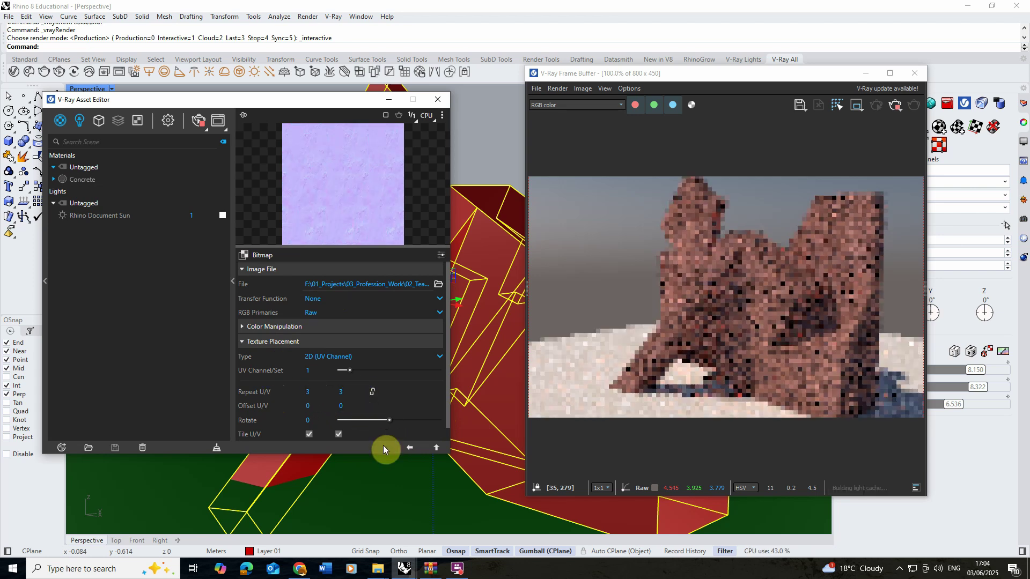
{"action": "left_click", "coordinate": [410, 449]}
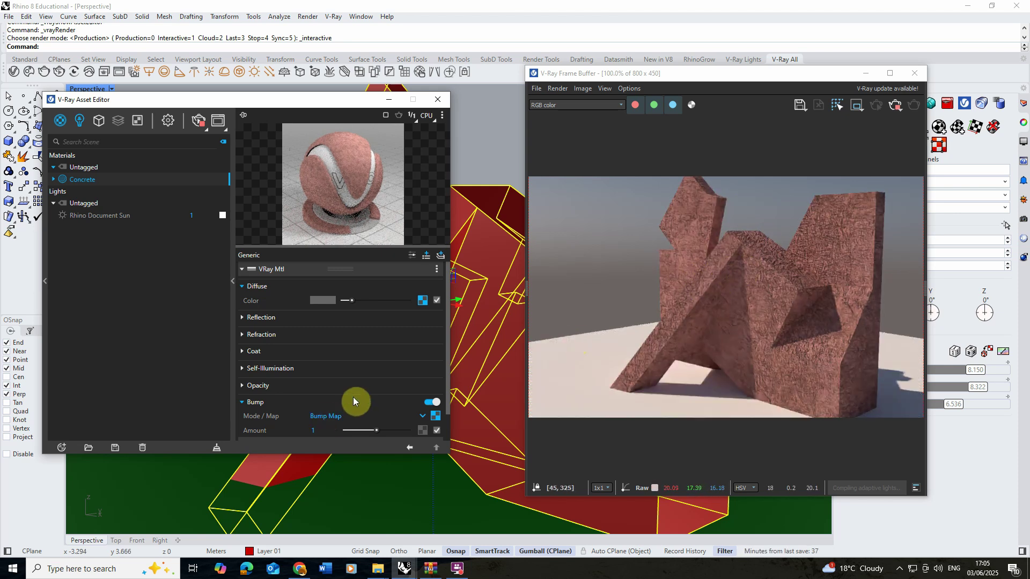
Set the Concrete material's bump amount to 0.3 and check the sculptural form from several angles in the interactive render
{"action": "left_click", "coordinate": [316, 430]}
{"action": "type", "text": "0"}
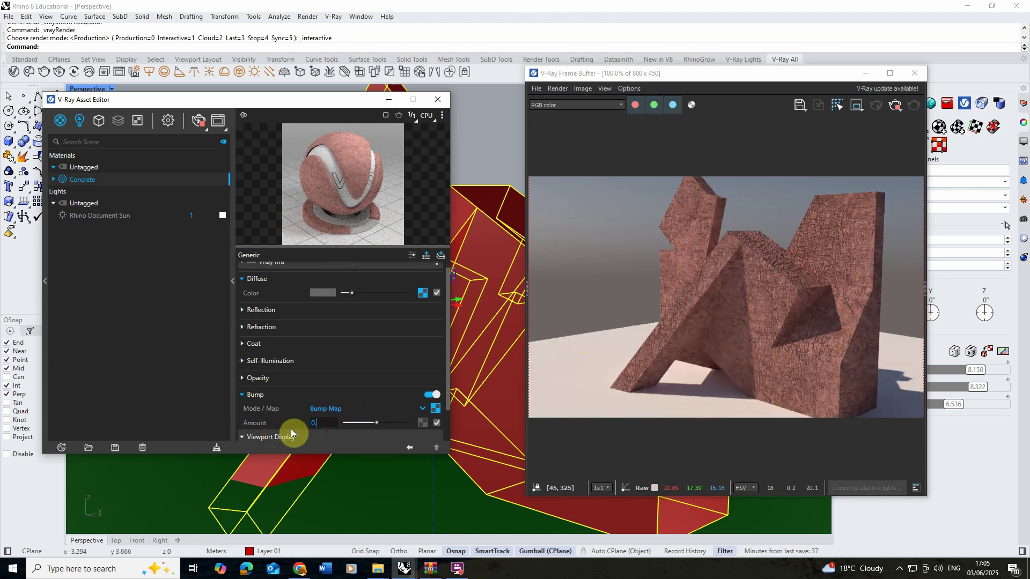
{"action": "type", "text": ".3"}
{"action": "key", "text": "Return"}
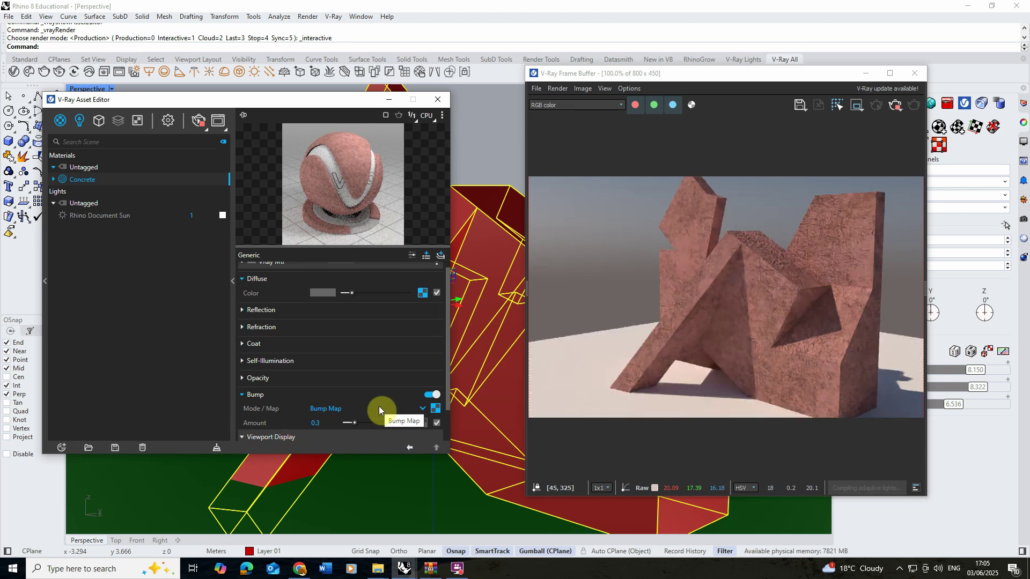
{"action": "right_click_drag", "start_coordinate": [492, 346], "coordinate": [470, 336]}
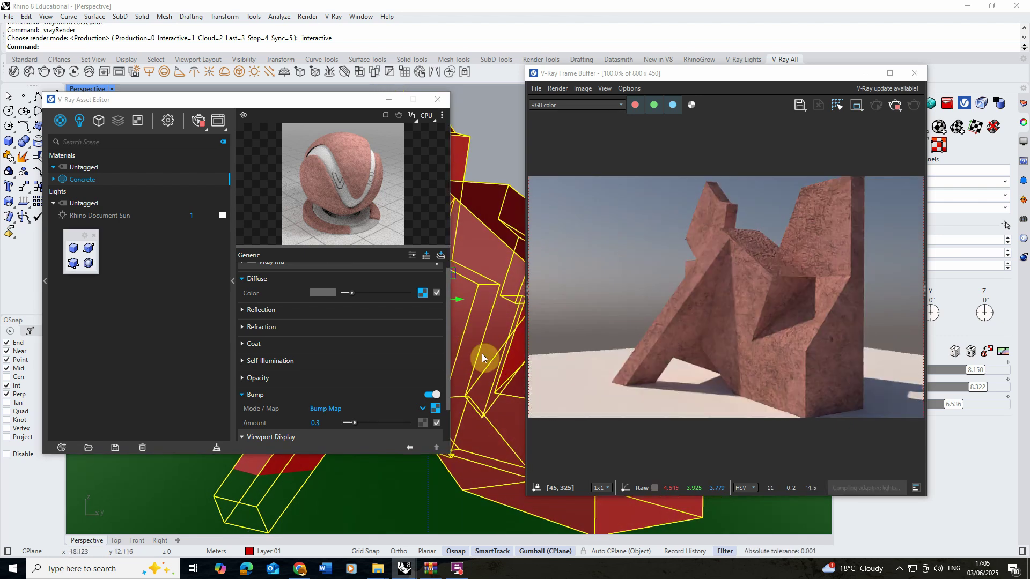
{"action": "right_click_drag", "start_coordinate": [481, 353], "coordinate": [653, 357]}
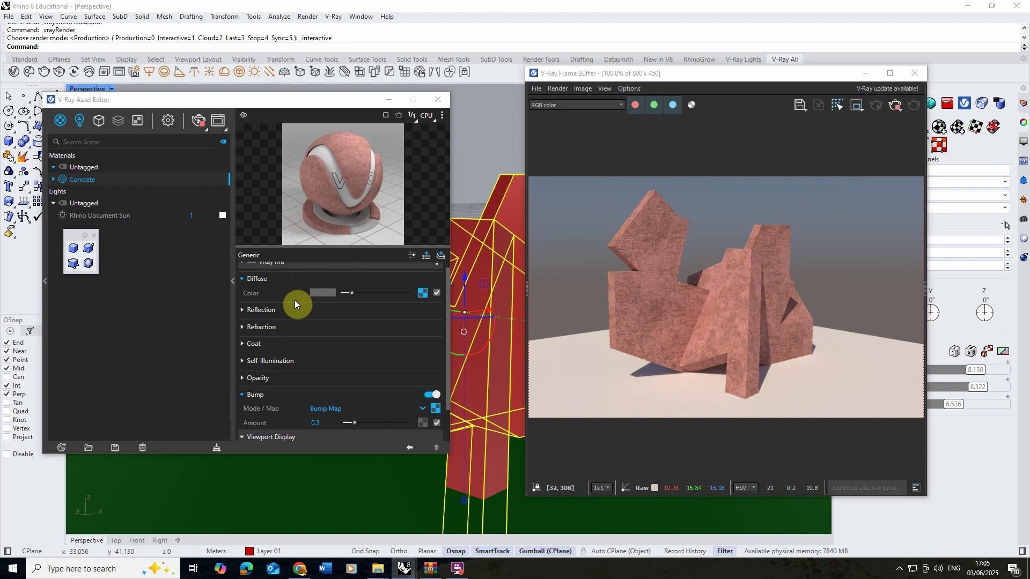
{"action": "right_click_drag", "start_coordinate": [510, 261], "coordinate": [507, 234]}
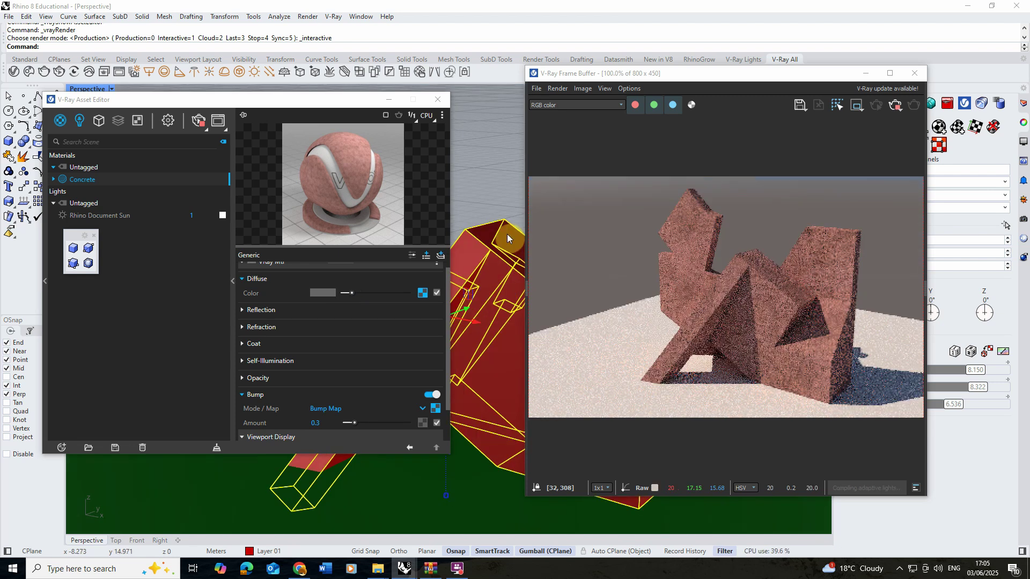